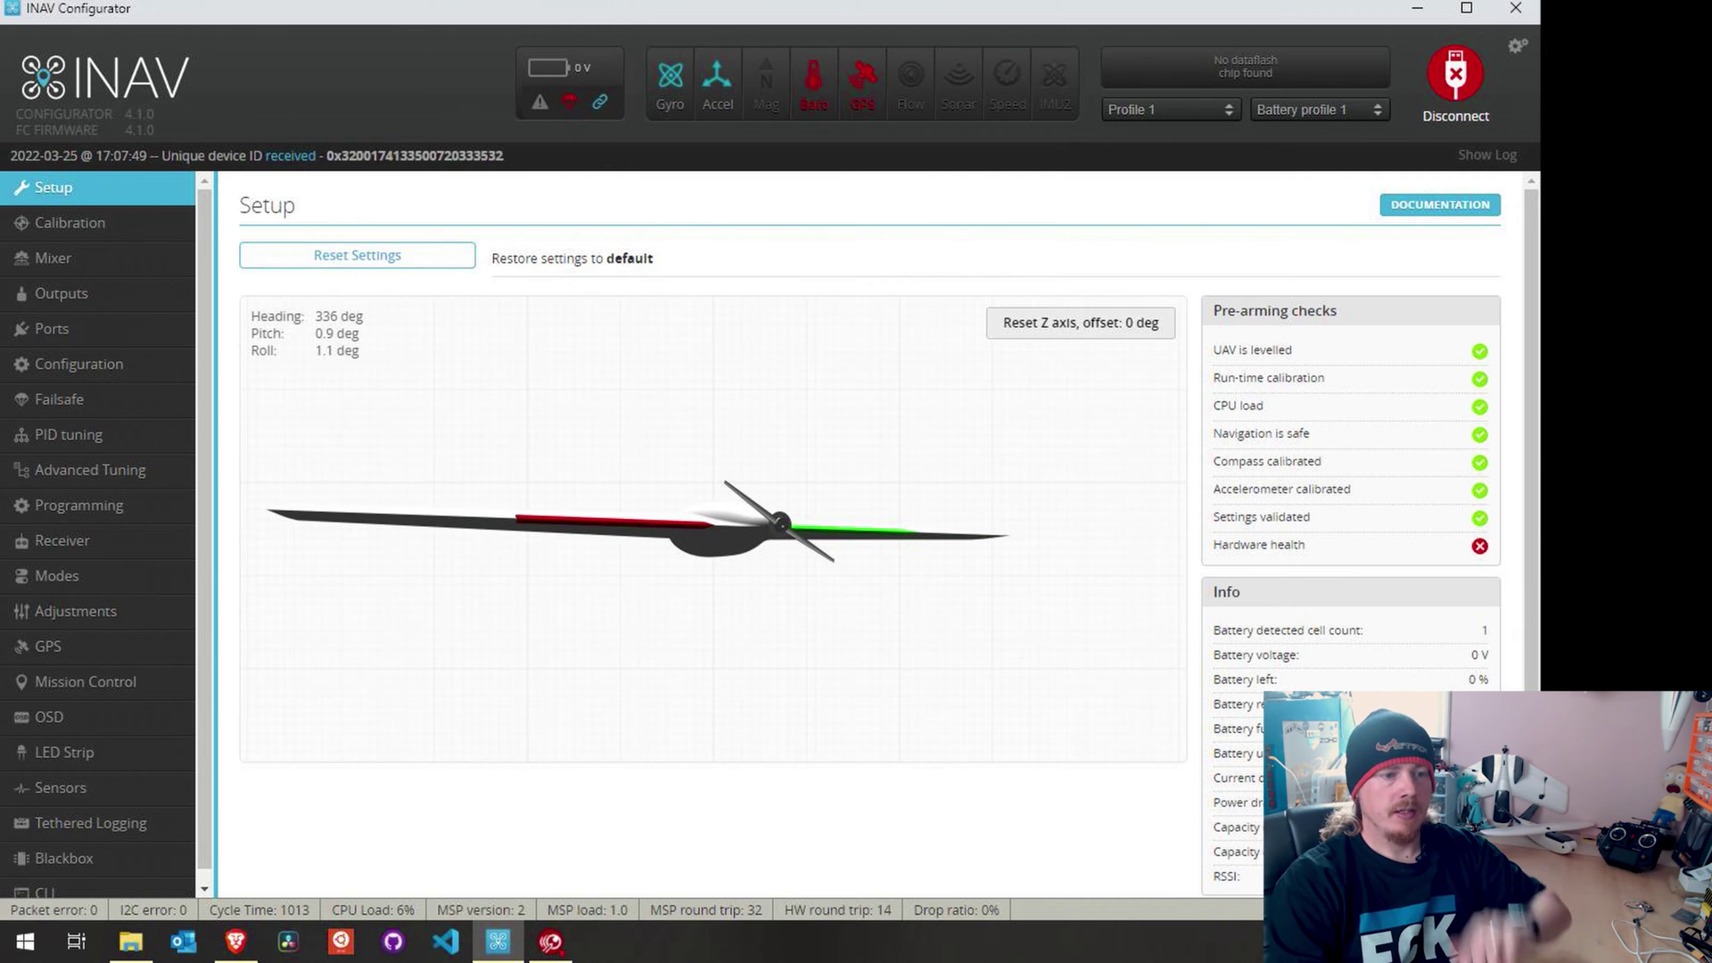
Run 'get gyro_hardware_lpf' in the CLI, which reports 256HZ
{"action": "scroll", "coordinate": [89, 865], "scroll_direction": "down", "scroll_amount": 1}
{"action": "left_click", "coordinate": [100, 878]}
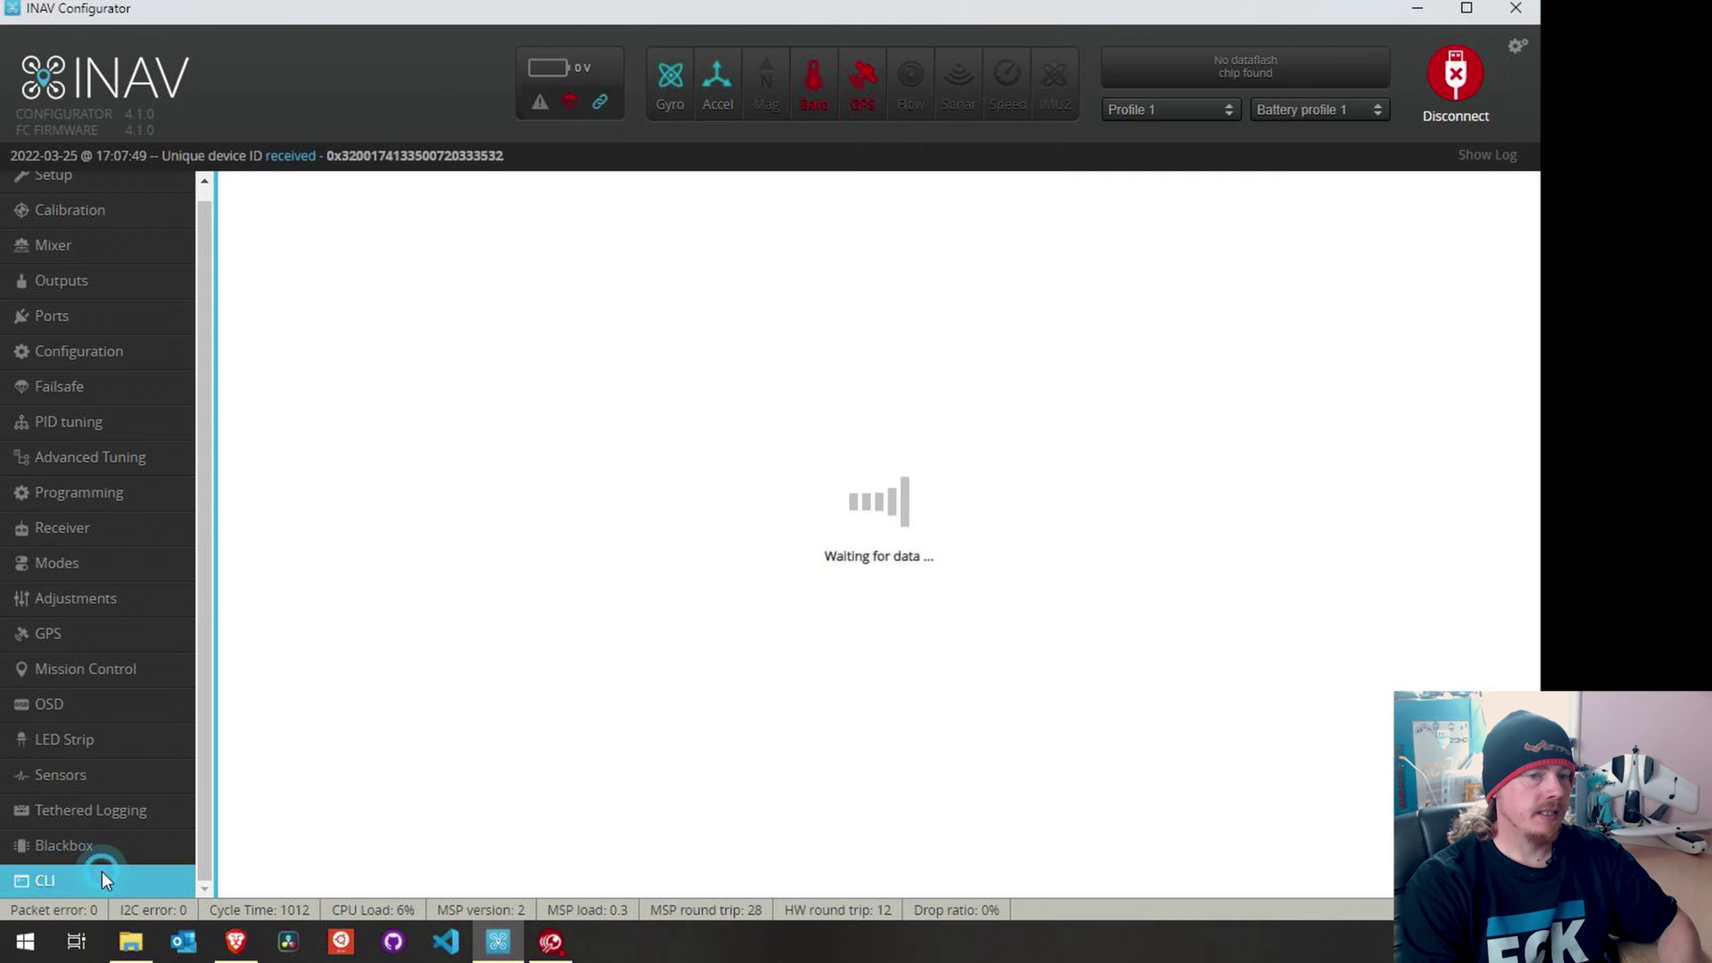
{"action": "left_click", "coordinate": [428, 802]}
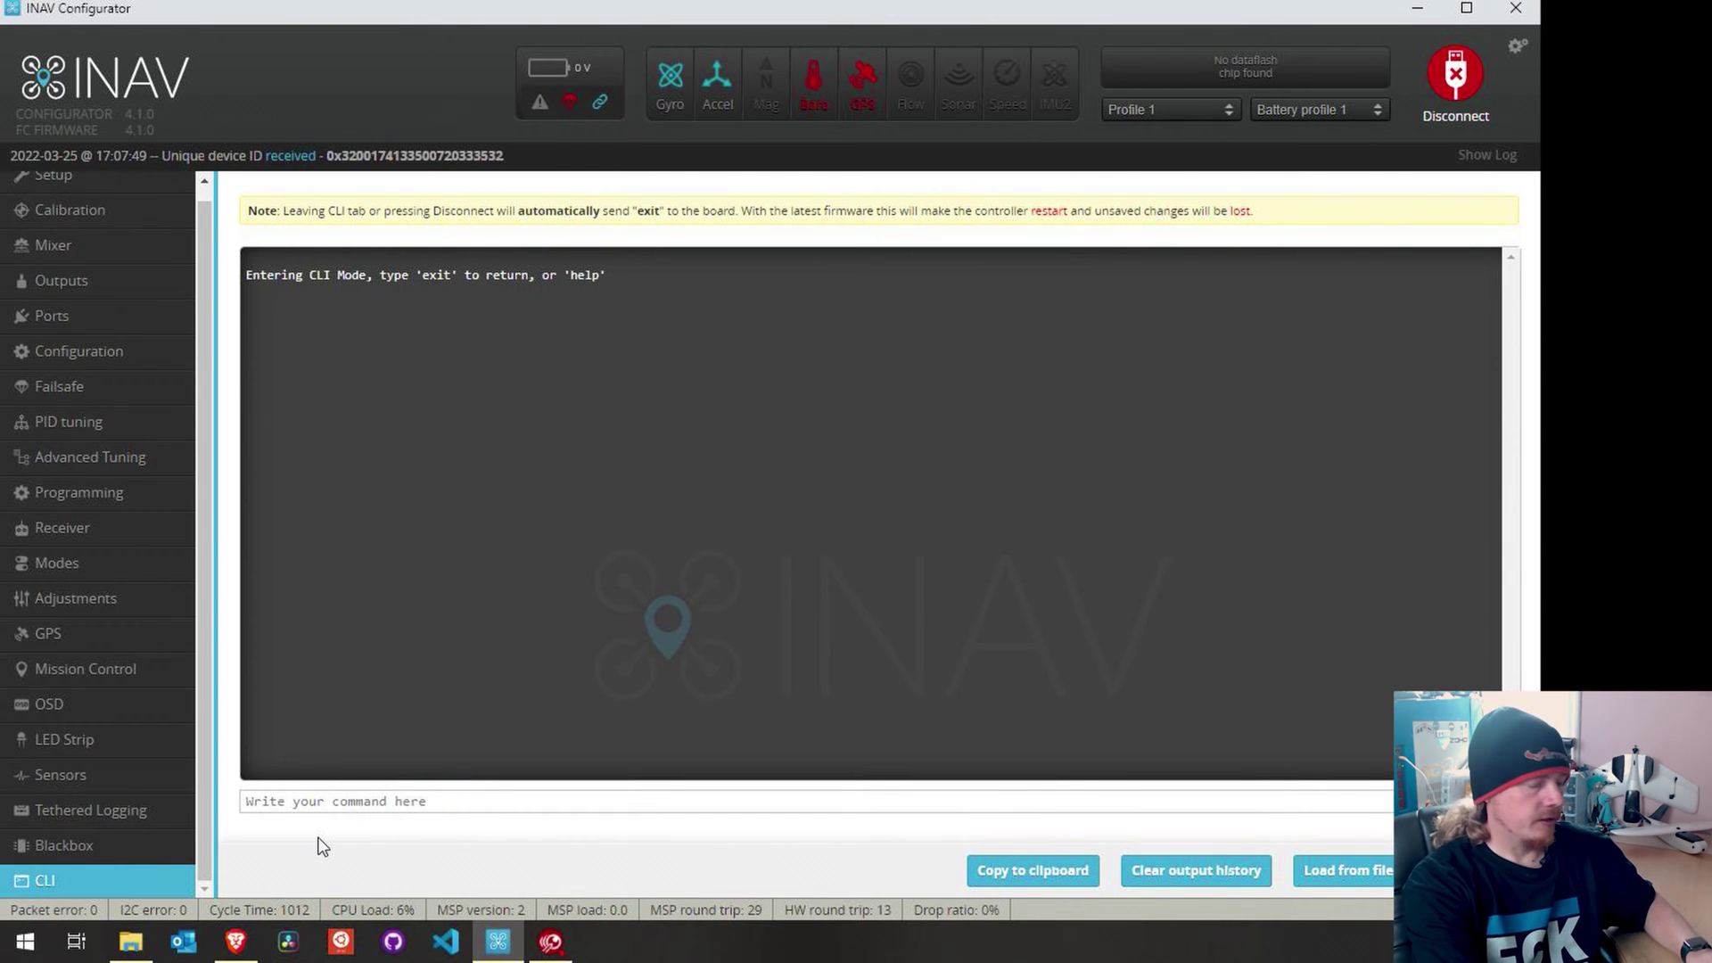
{"action": "type", "text": "get gyro_hardware_lpf"}
{"action": "key", "text": "Return"}
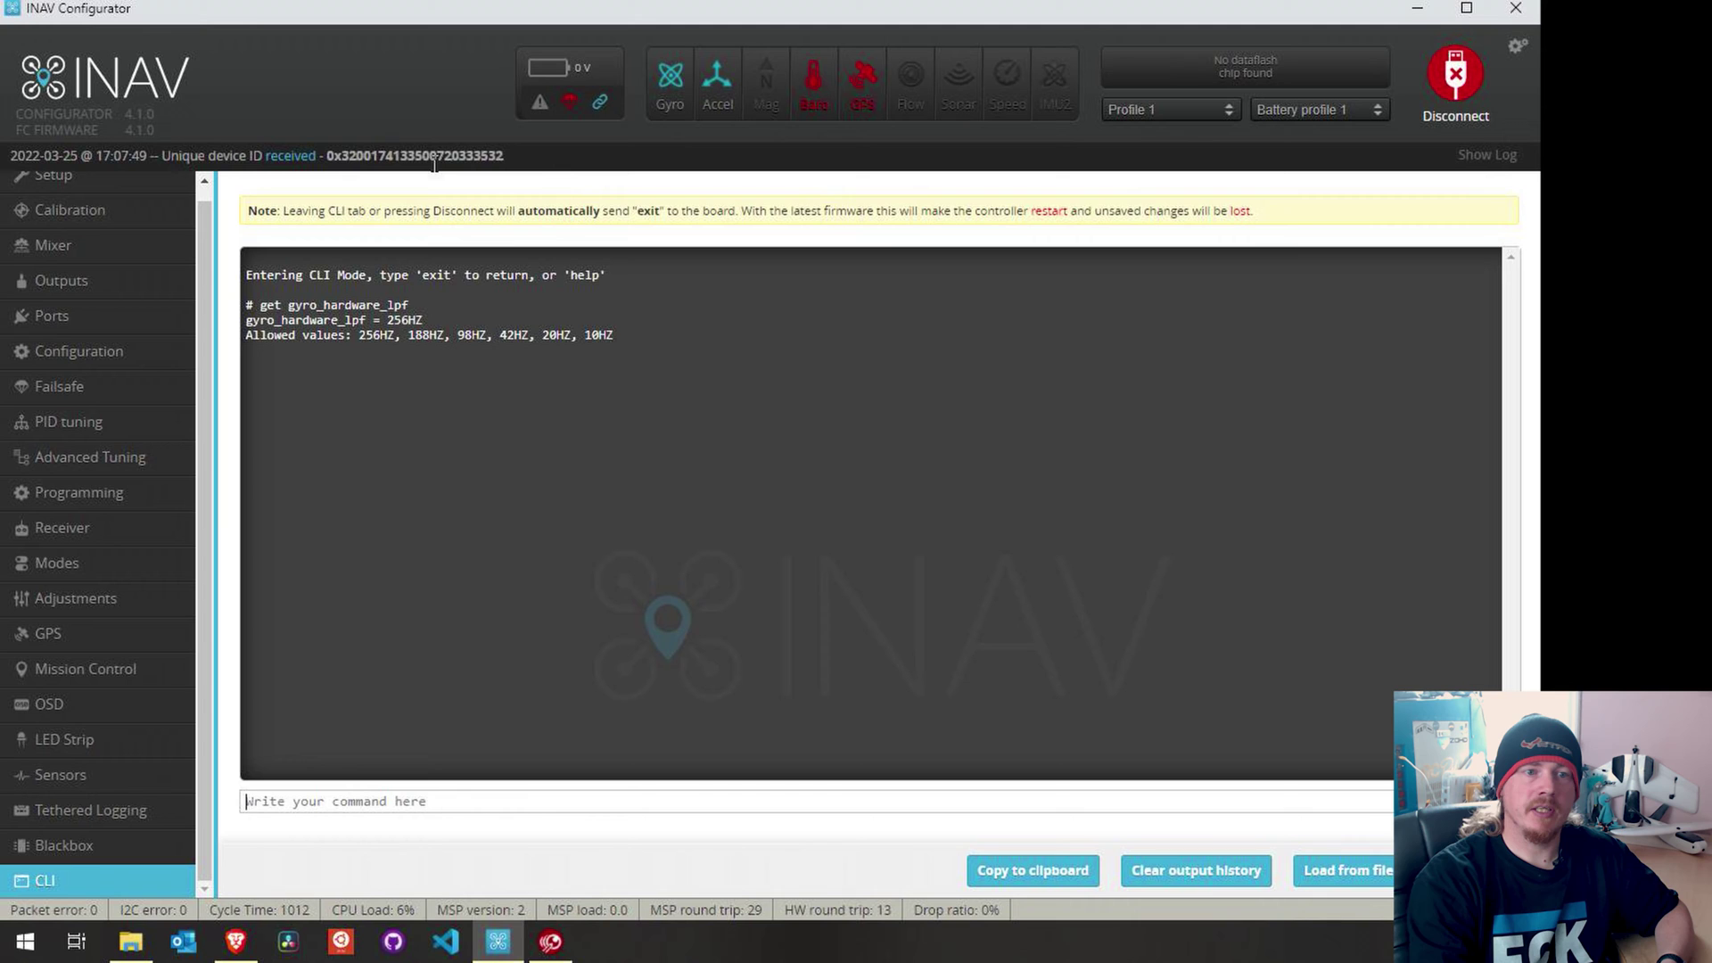
Disconnect, reconnect twice, then disconnect the flight controller, ending on the Welcome page
{"action": "left_click", "coordinate": [1448, 95]}
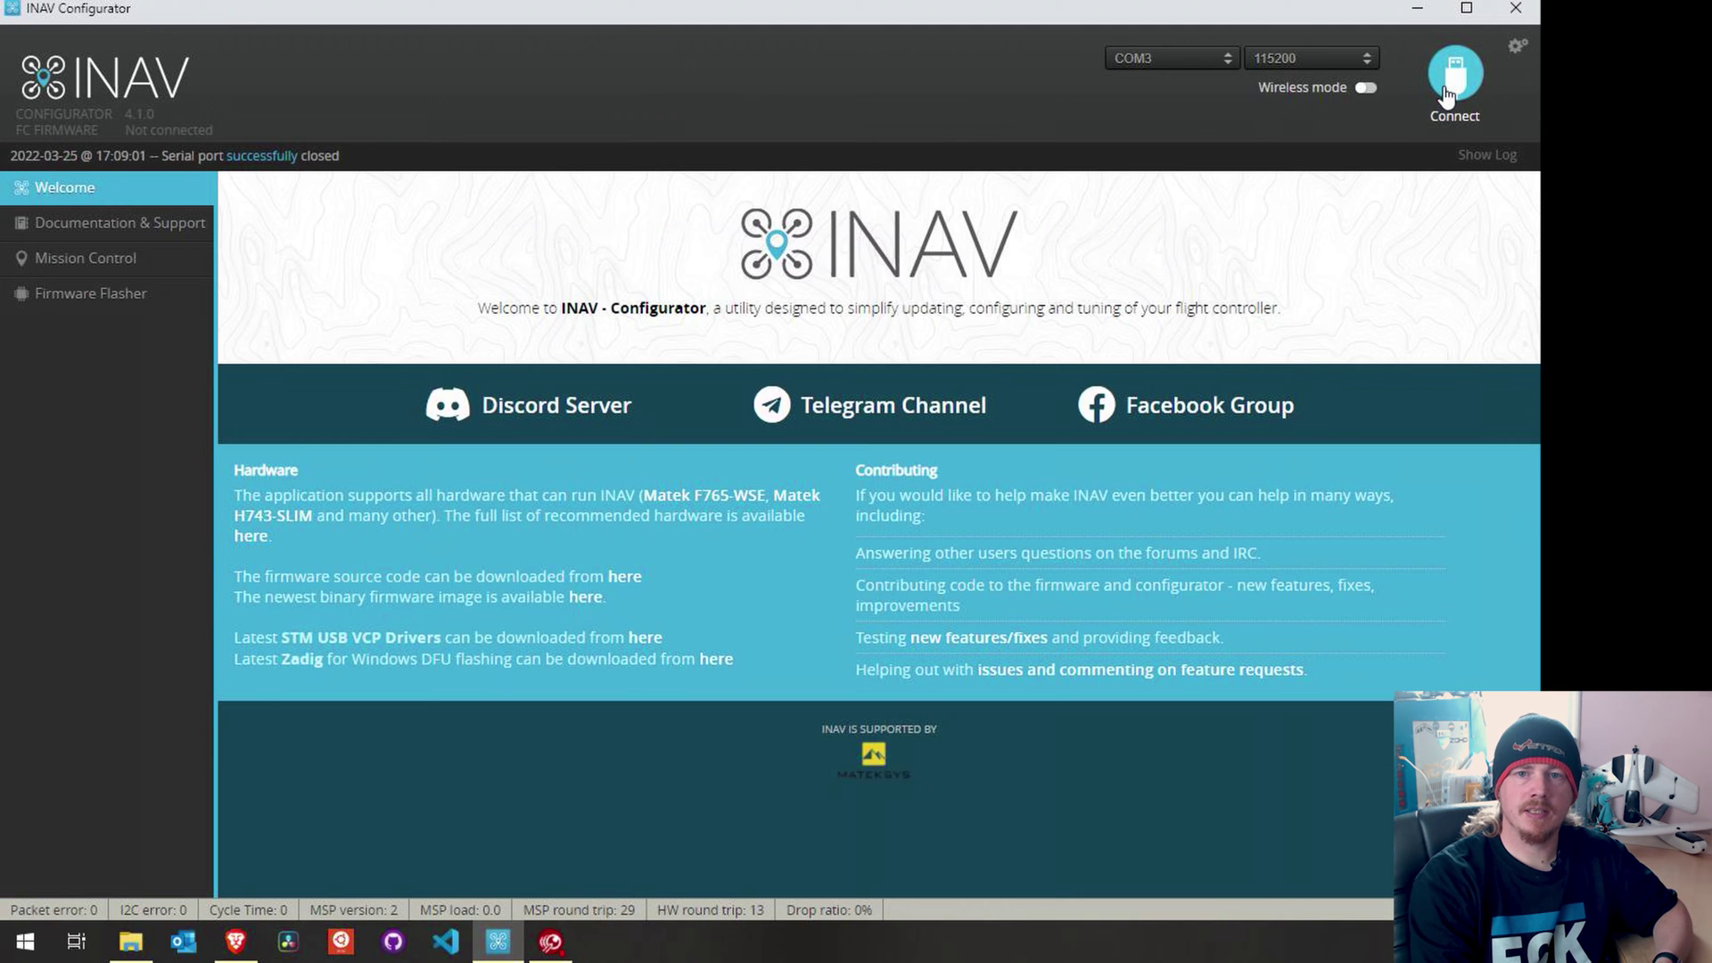
{"action": "left_click", "coordinate": [1448, 95]}
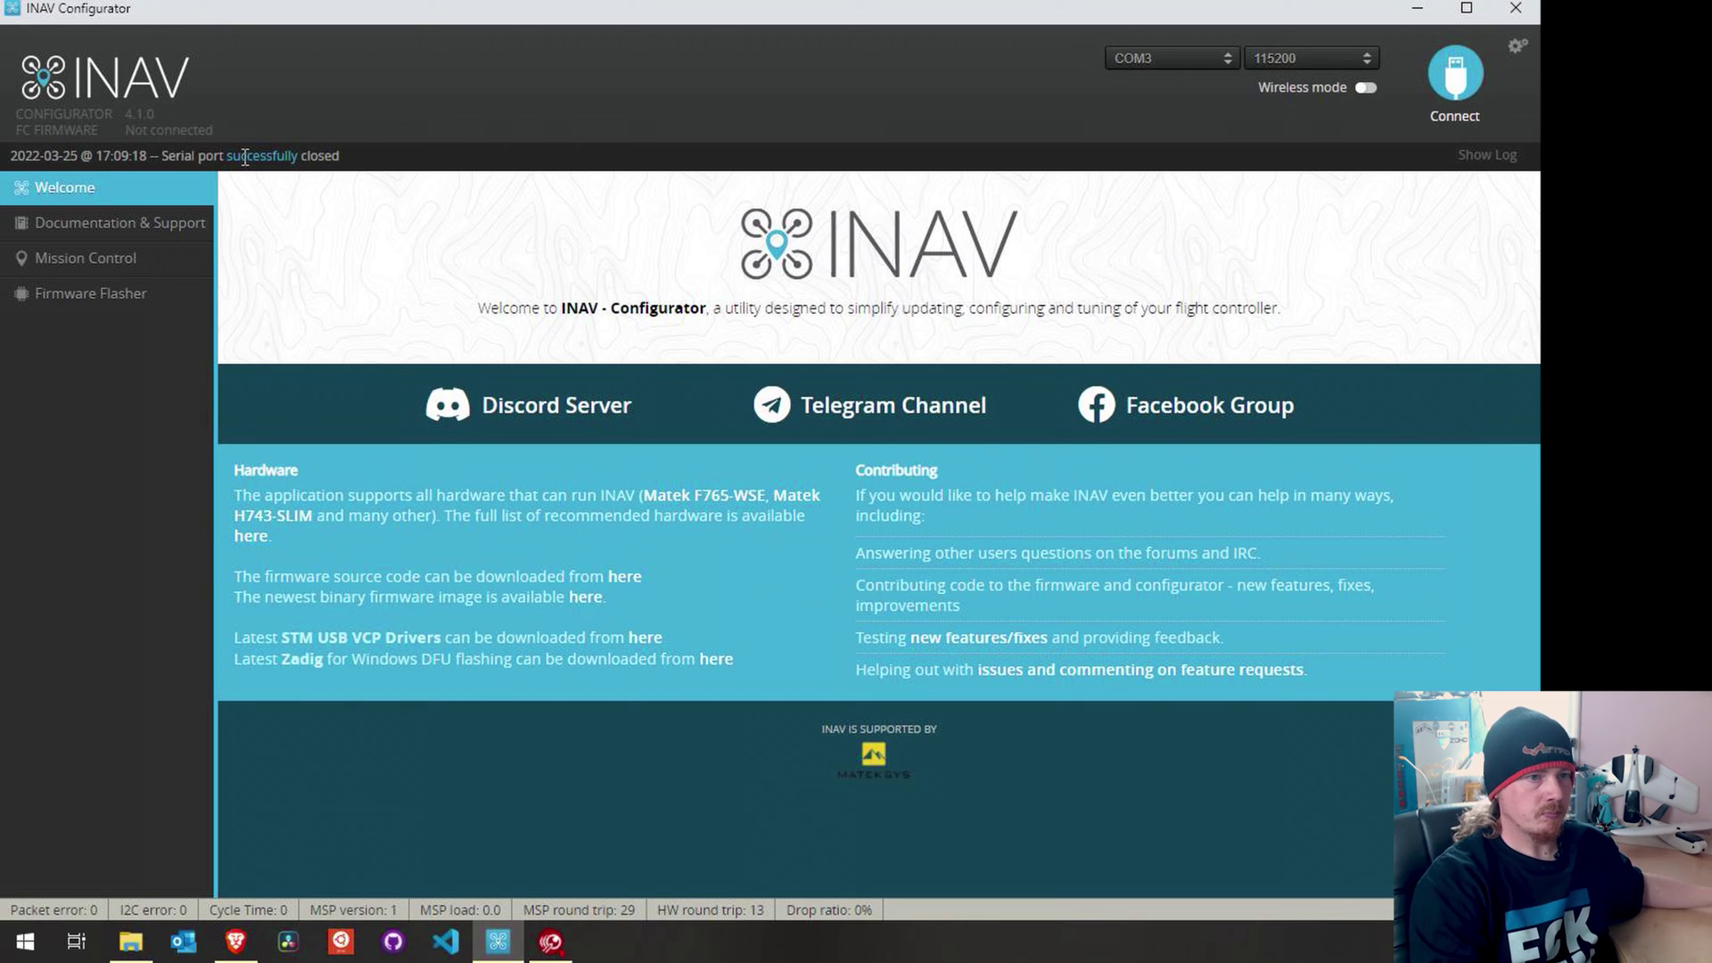
{"action": "left_click", "coordinate": [1452, 75]}
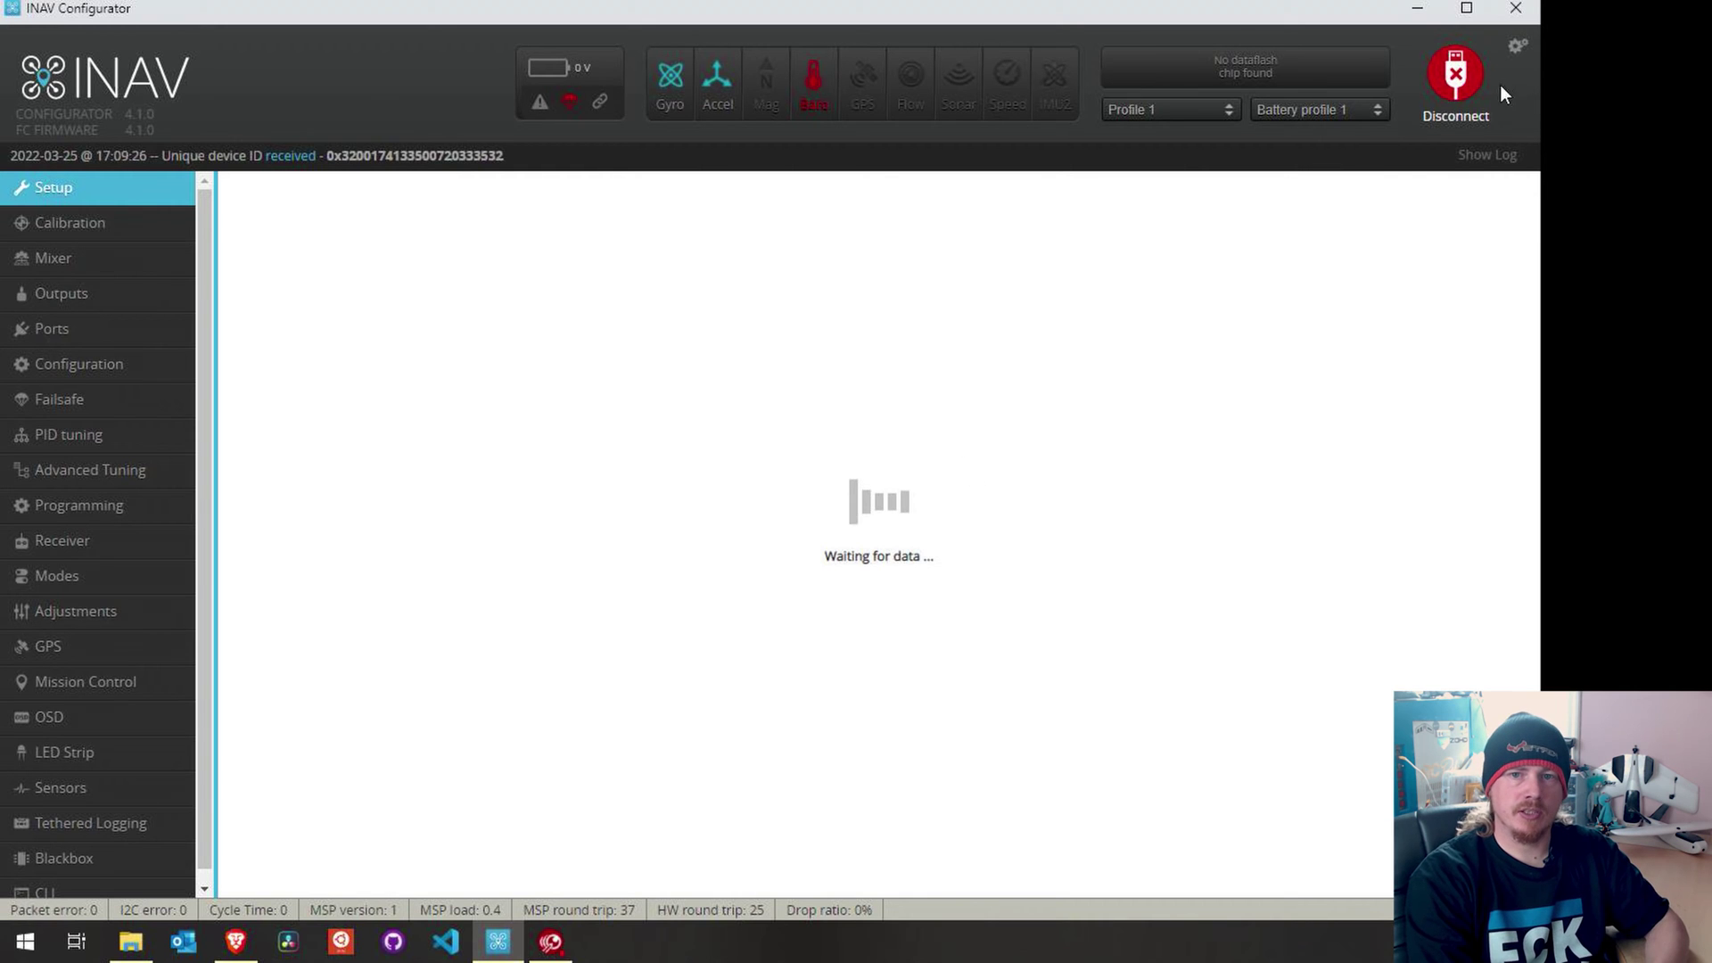
{"action": "left_click", "coordinate": [1449, 90]}
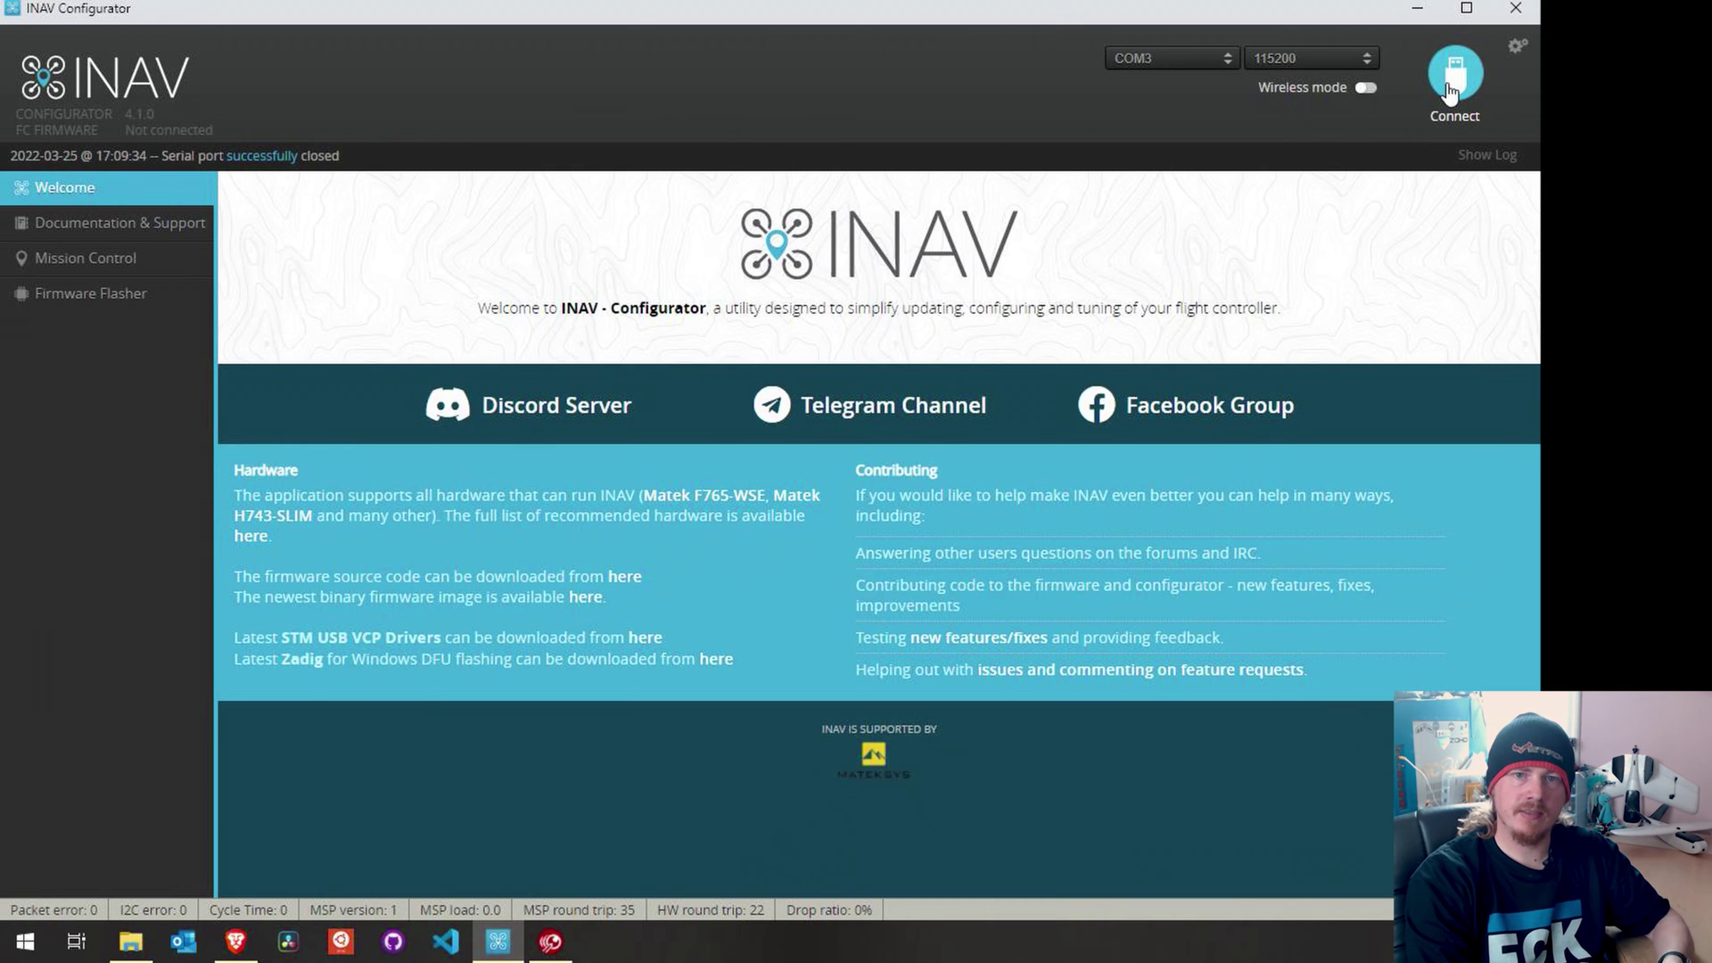
Reconnect and rerun 'get gyro_hardware_lpf' in the CLI, now showing 101 out of range
{"action": "left_click", "coordinate": [1449, 89]}
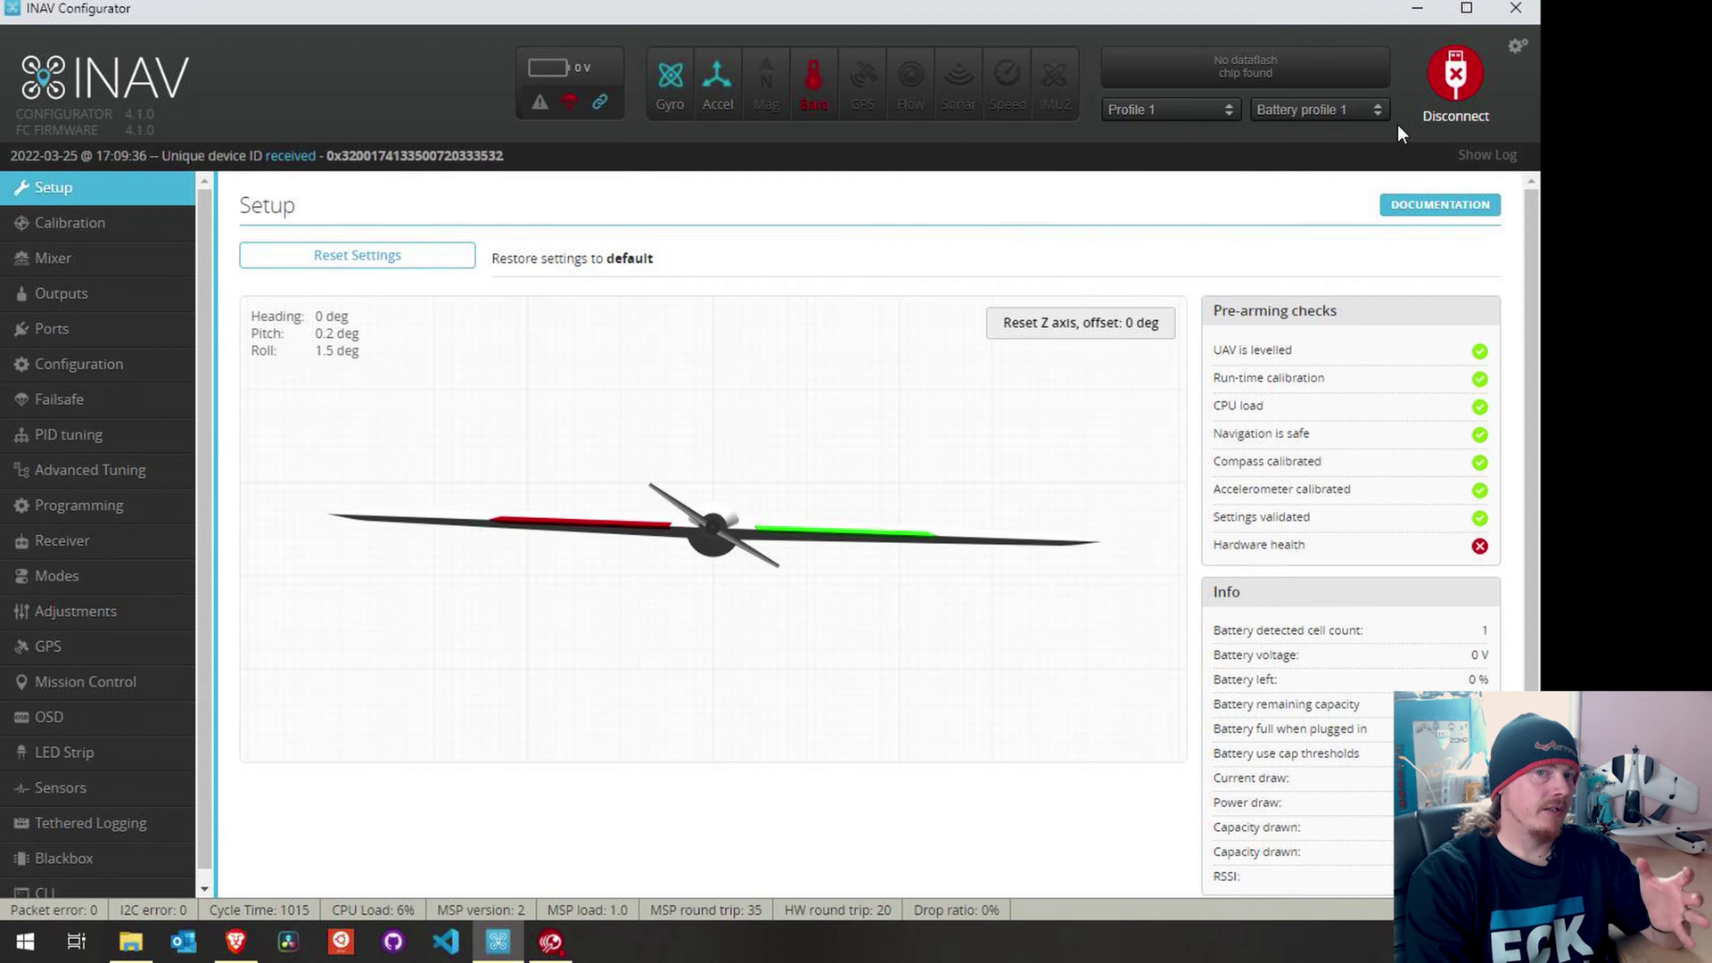
{"action": "scroll", "coordinate": [116, 624], "scroll_direction": "down", "scroll_amount": 1}
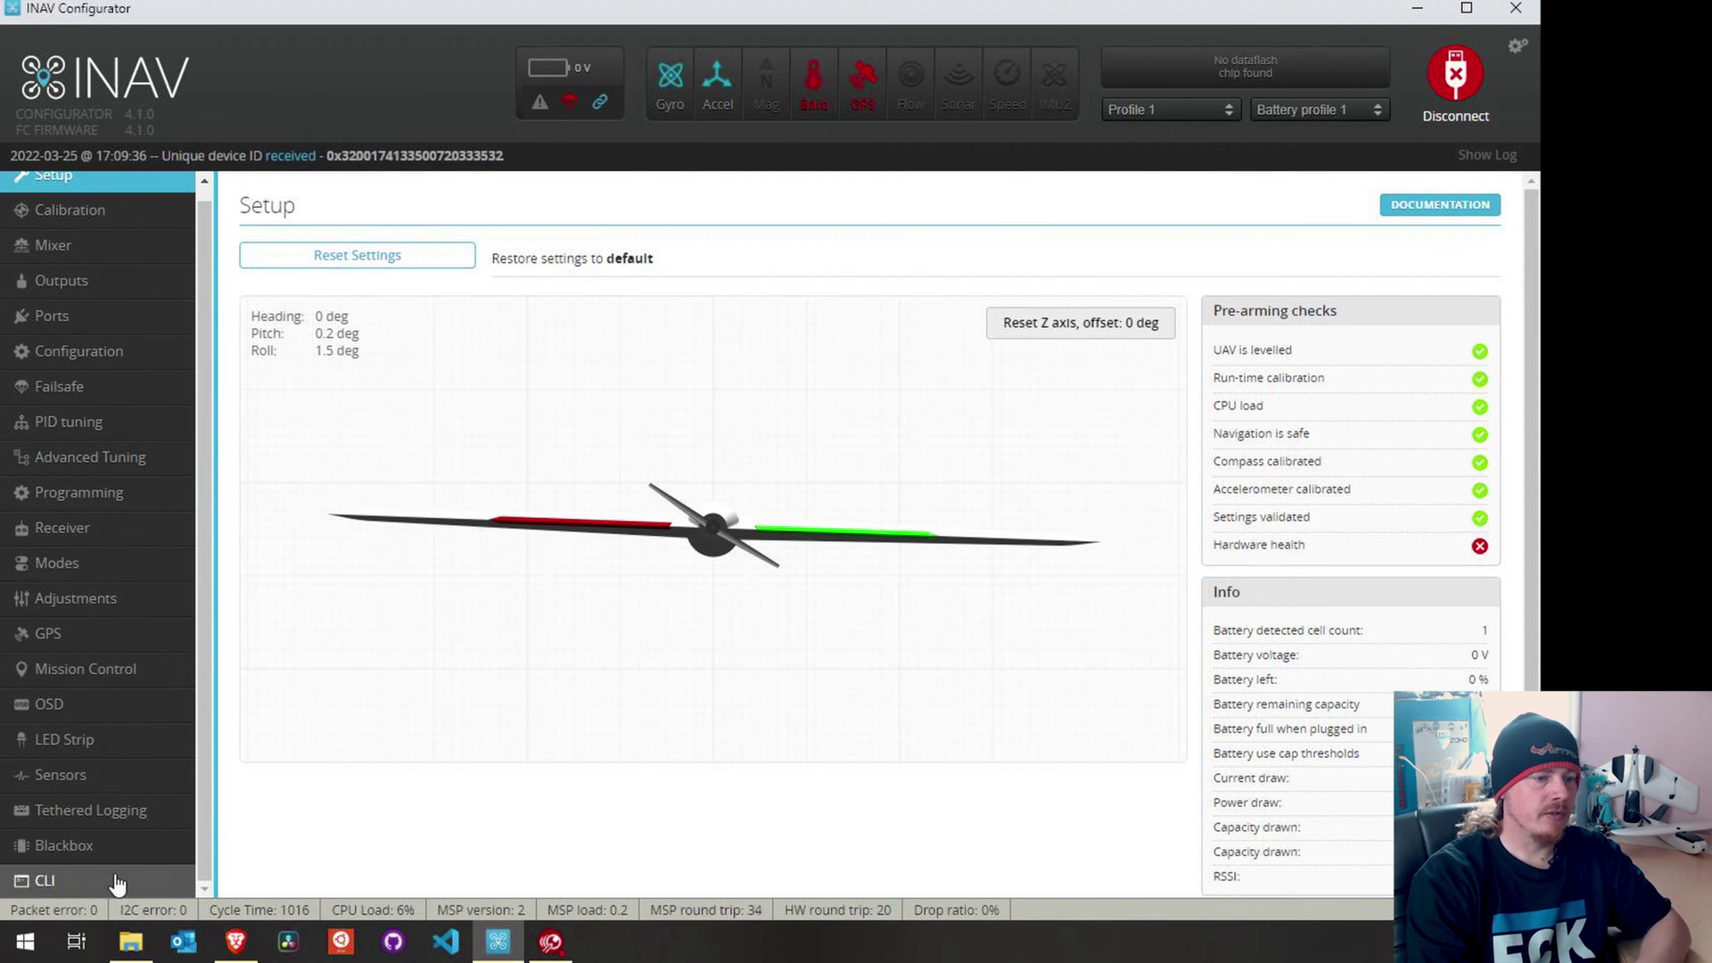
{"action": "left_click", "coordinate": [116, 882]}
{"action": "left_click", "coordinate": [375, 802]}
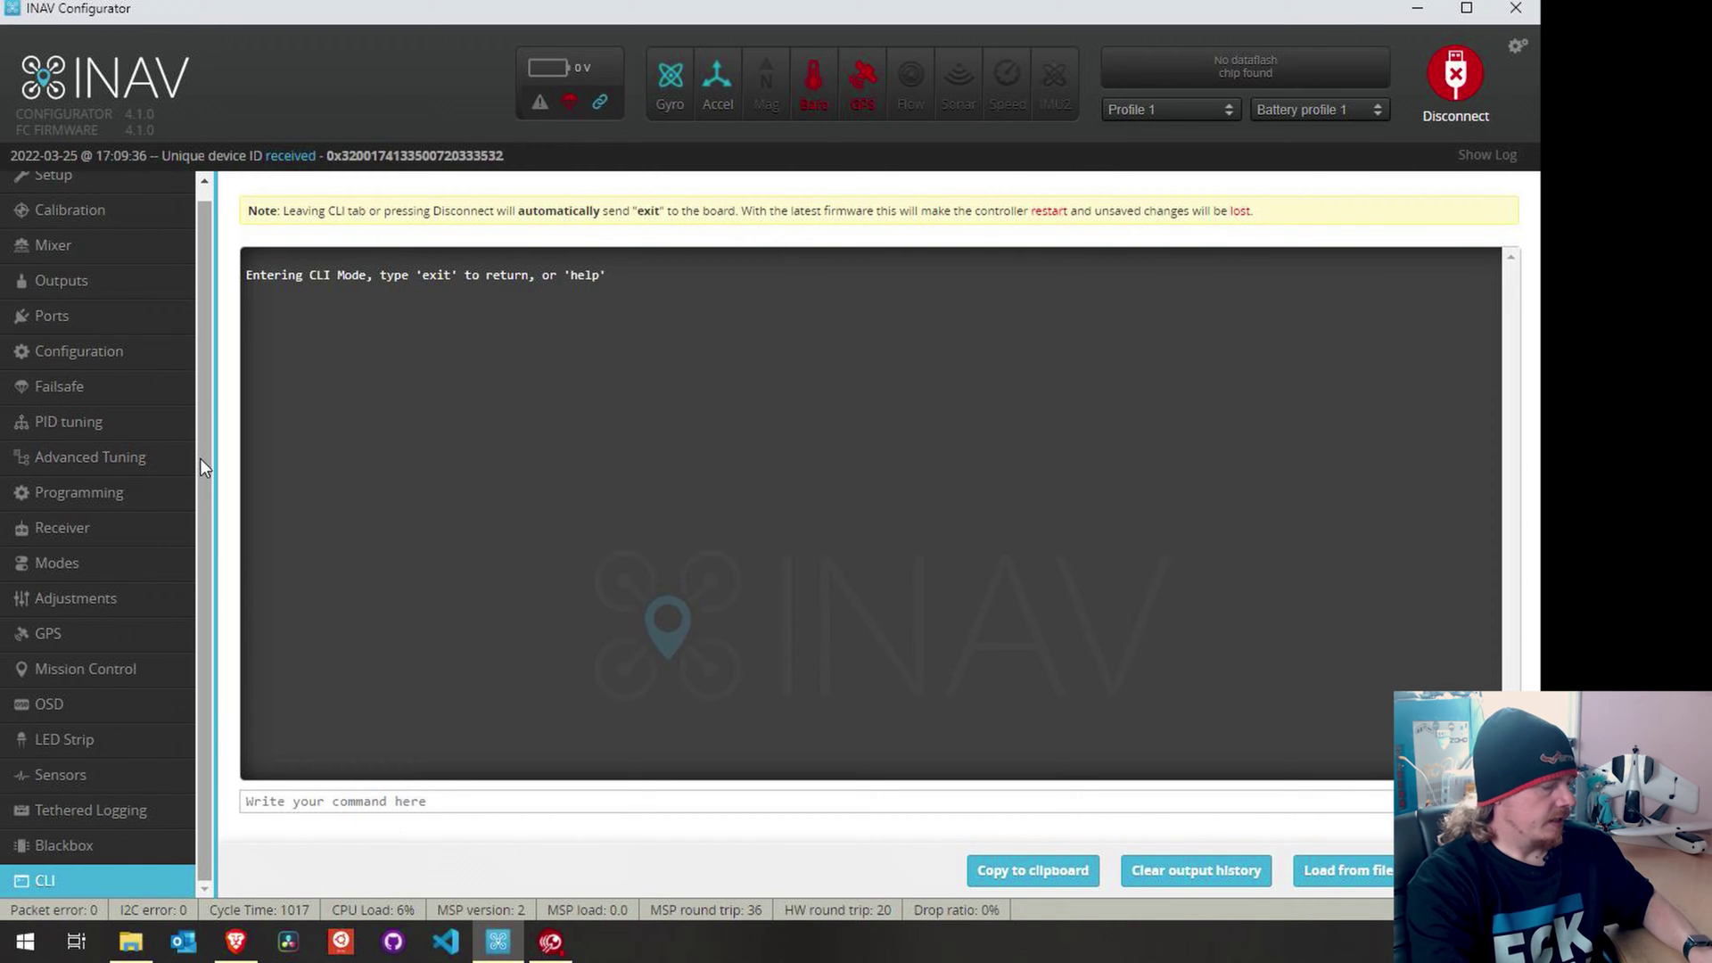
{"action": "type", "text": "get gyro_hardware_lpf"}
{"action": "key", "text": "Return"}
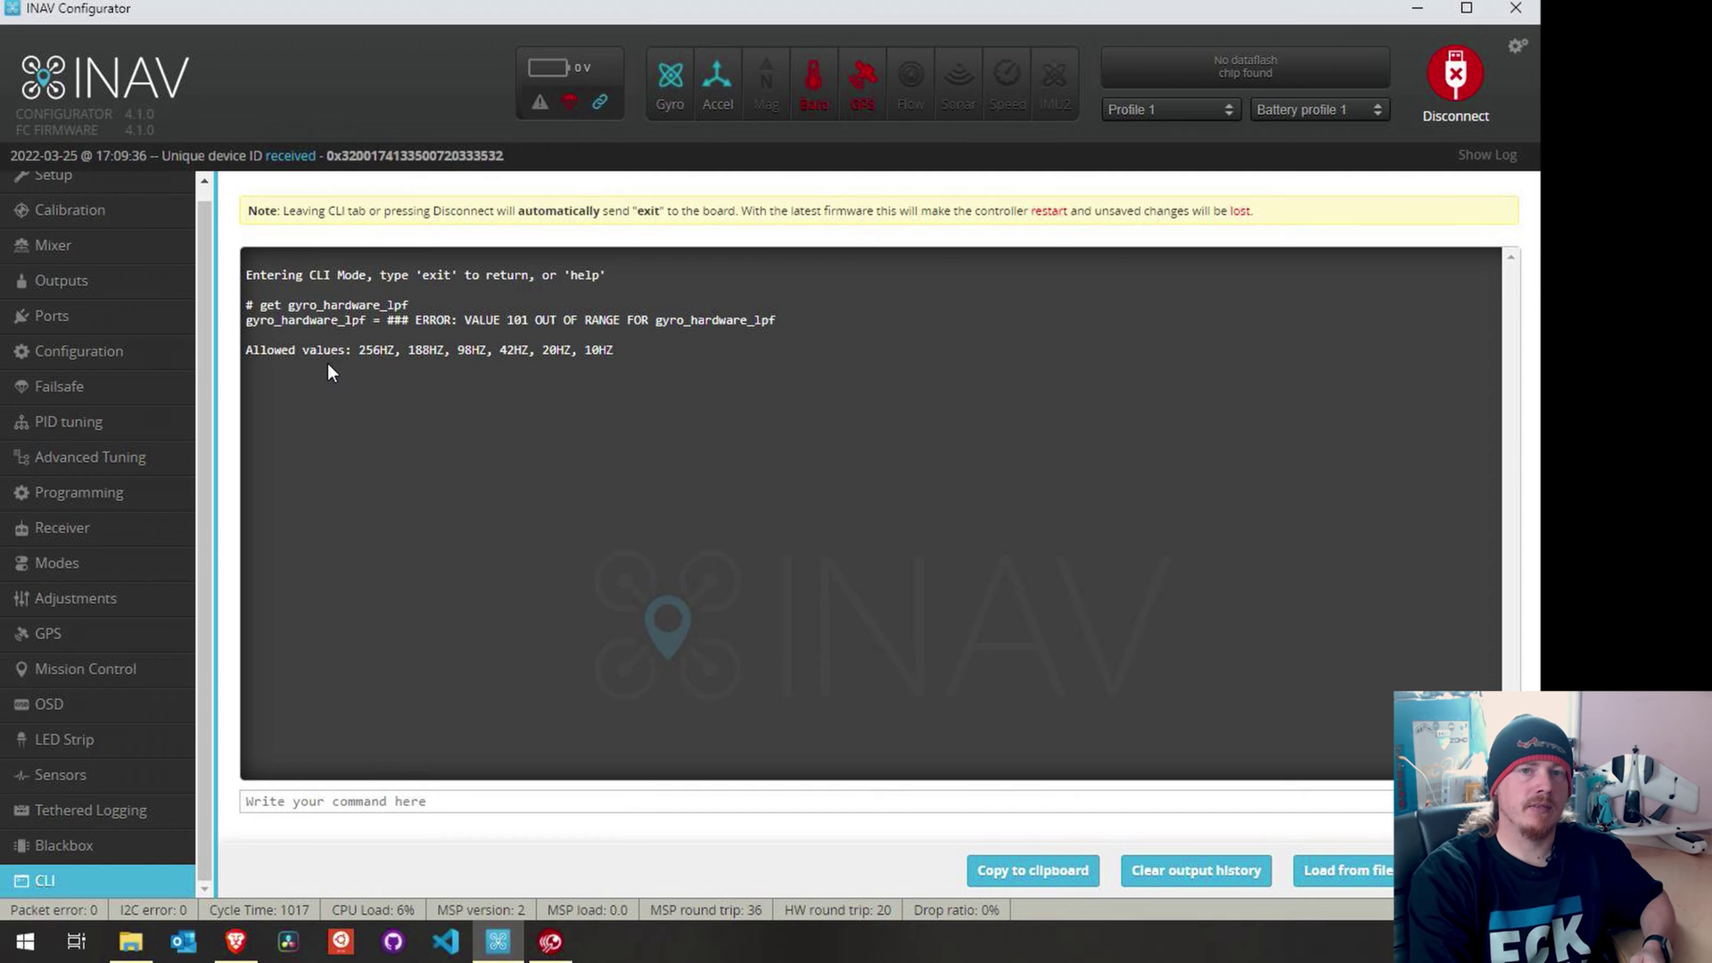
Copy 'get acc_lpf_hz' from the article and run it in the CLI, returning 102
{"action": "left_click", "coordinate": [233, 944]}
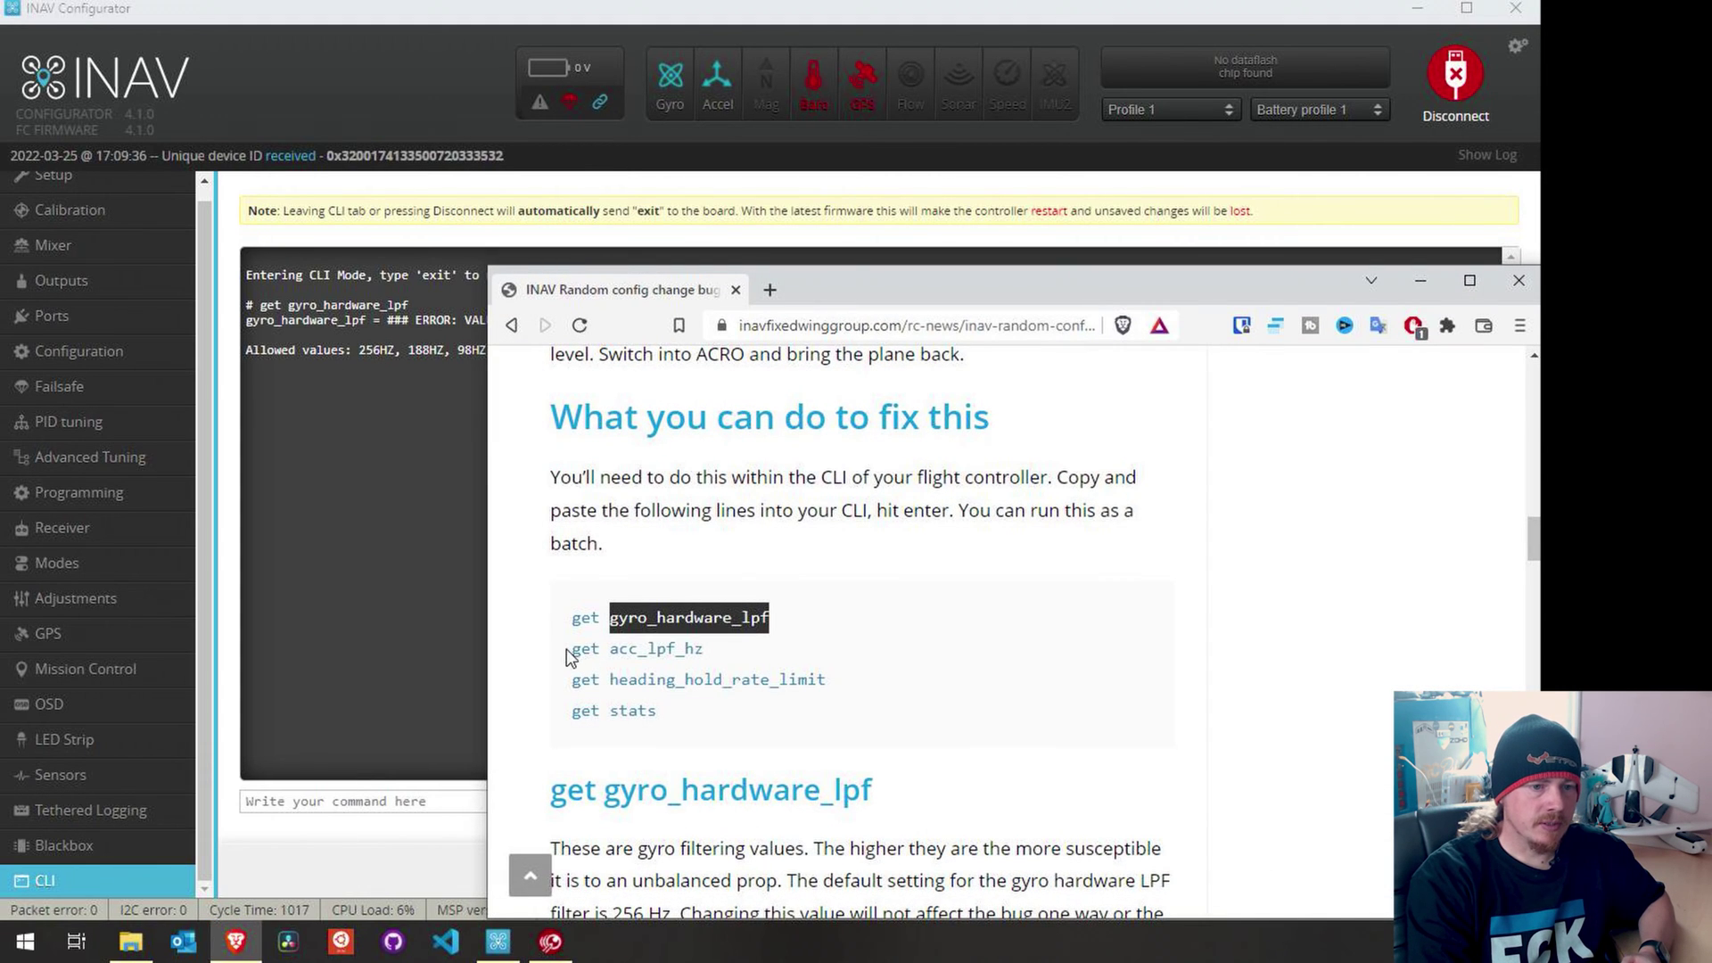
{"action": "left_click_drag", "start_coordinate": [570, 649], "coordinate": [698, 651]}
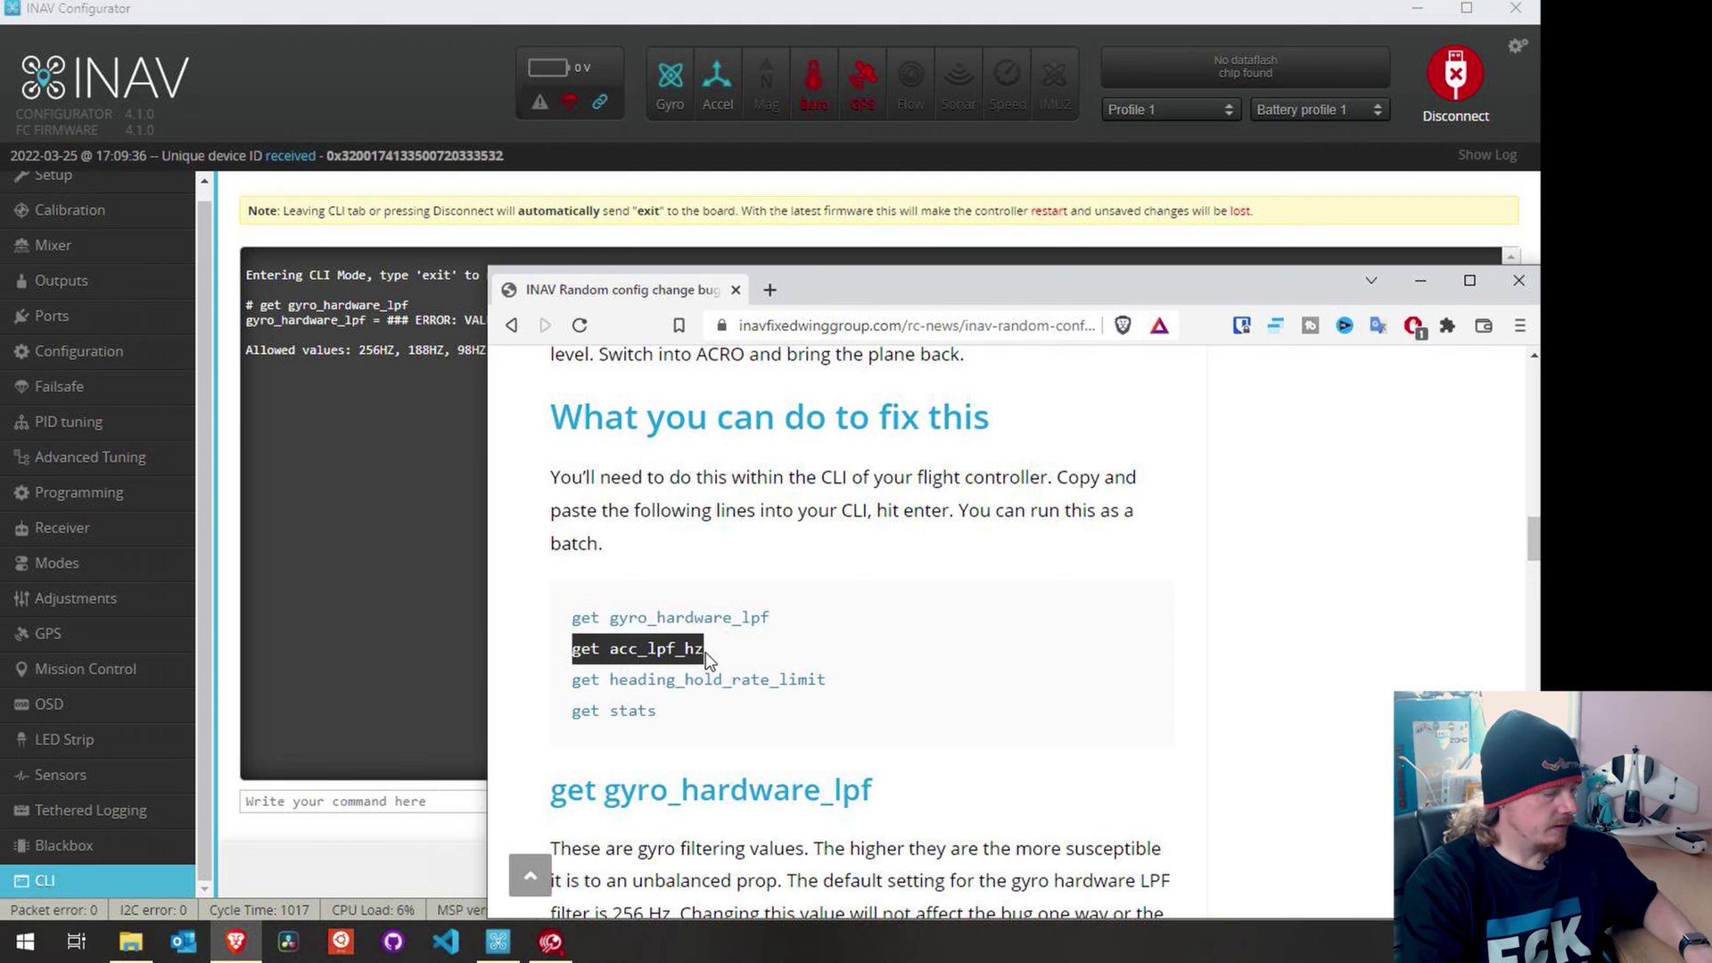
{"action": "key", "text": "ctrl+c"}
{"action": "left_click", "coordinate": [449, 796]}
{"action": "key", "text": "ctrl+v"}
{"action": "key", "text": "Return"}
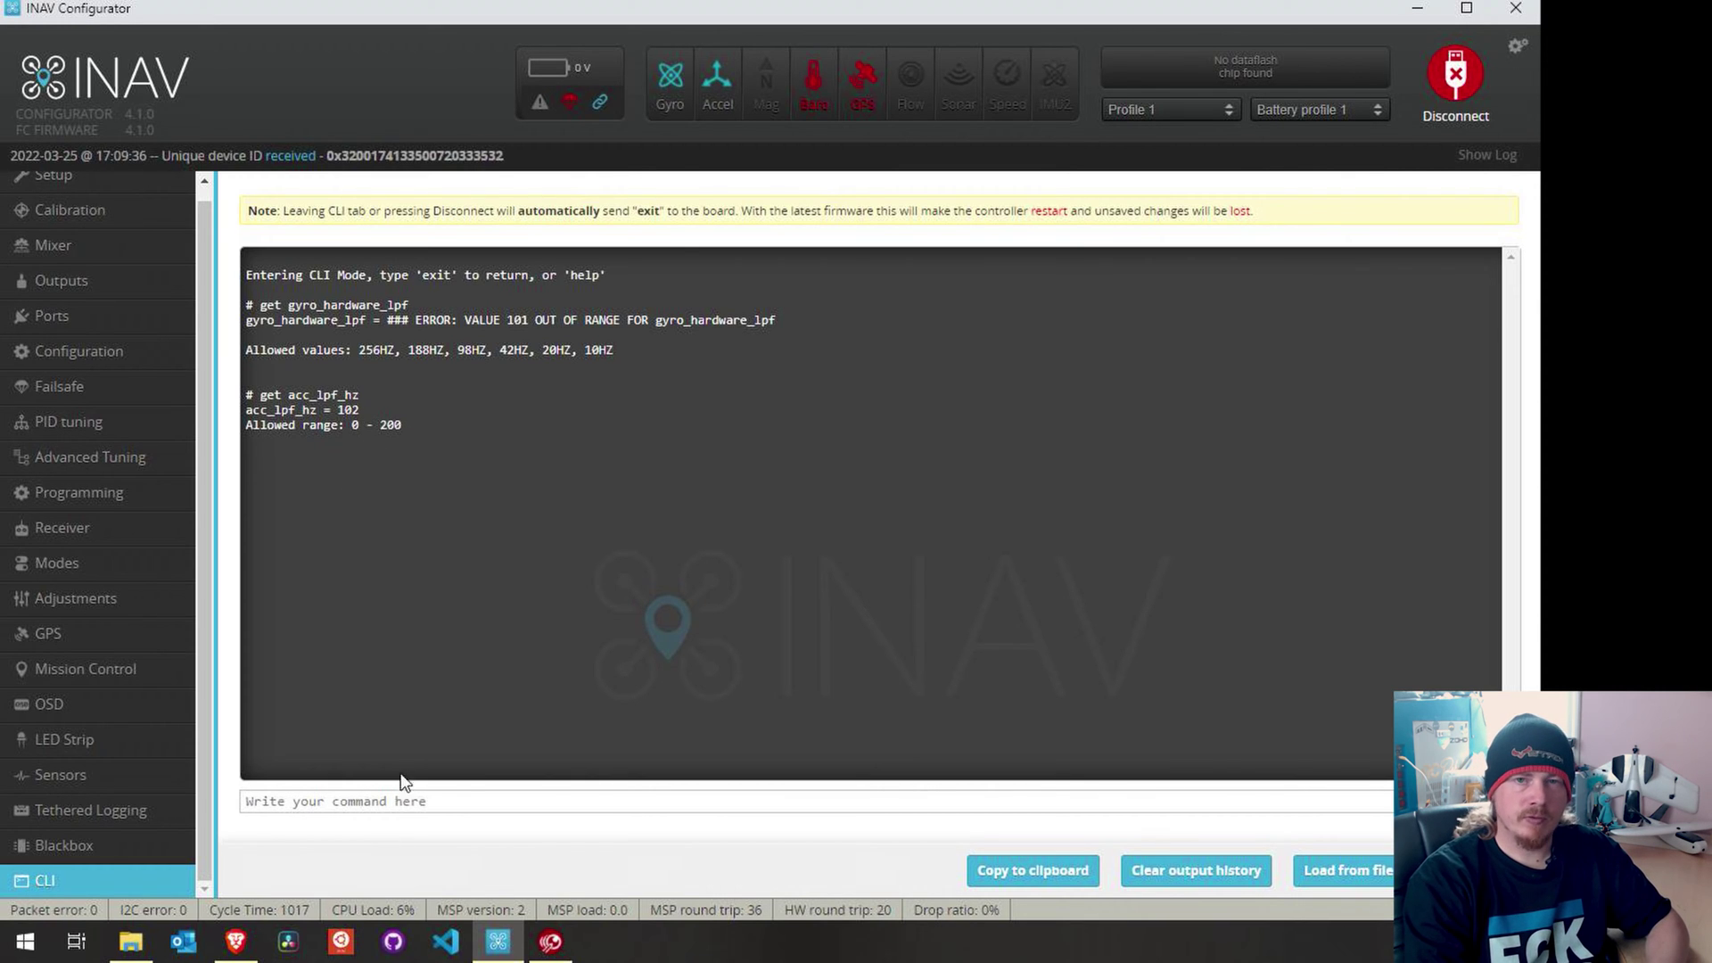
Run the article's 'get heading_hold_rate_limit' in the CLI, which returns 101
{"action": "left_click", "coordinate": [238, 943]}
{"action": "scroll", "coordinate": [919, 550], "scroll_direction": "down", "scroll_amount": 10}
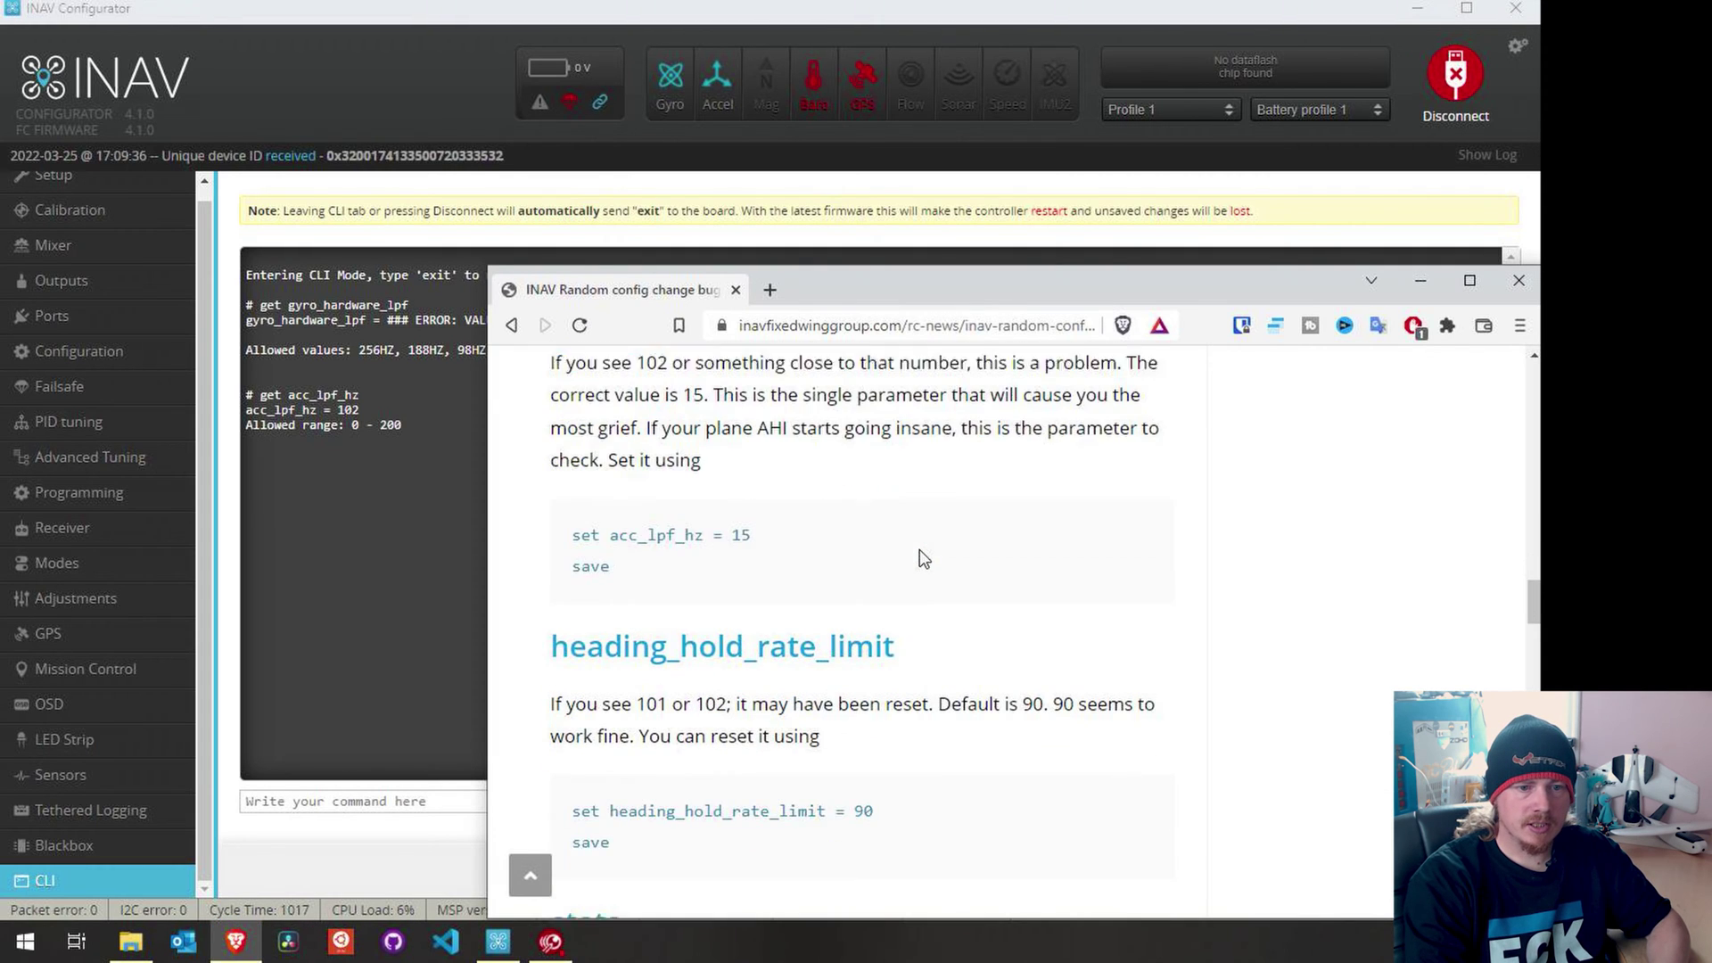
{"action": "scroll", "coordinate": [919, 549], "scroll_direction": "down", "scroll_amount": 1}
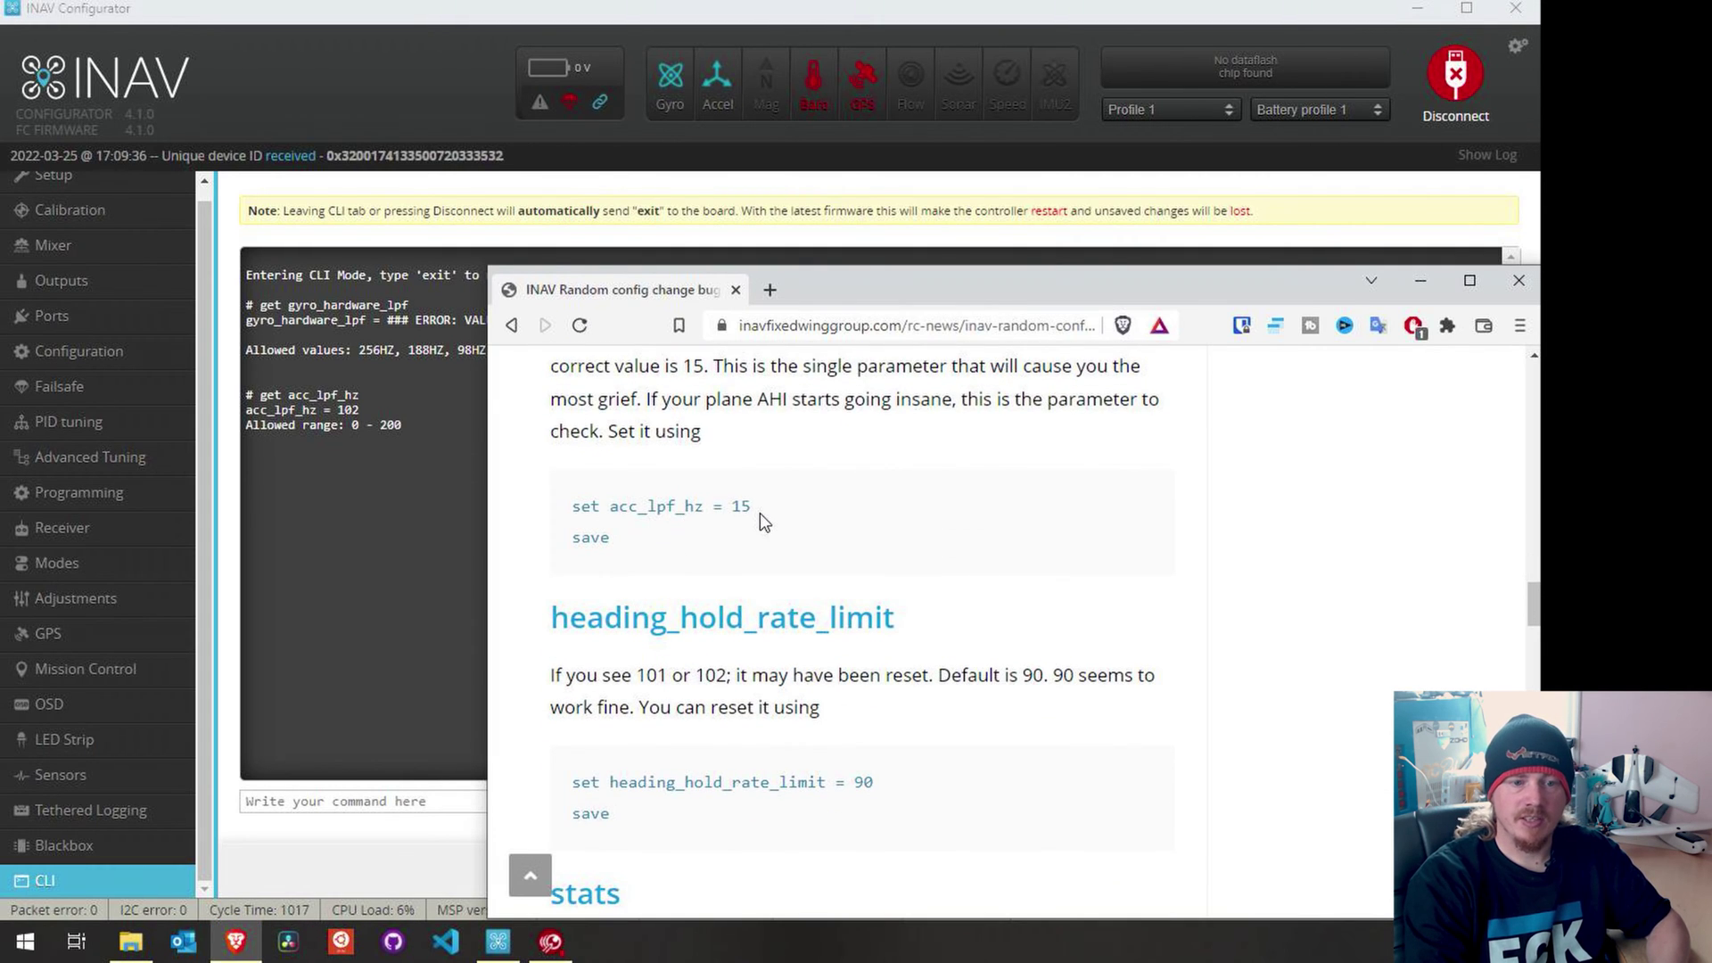
{"action": "scroll", "coordinate": [759, 512], "scroll_direction": "up", "scroll_amount": 5}
{"action": "scroll", "coordinate": [720, 509], "scroll_direction": "up", "scroll_amount": 4}
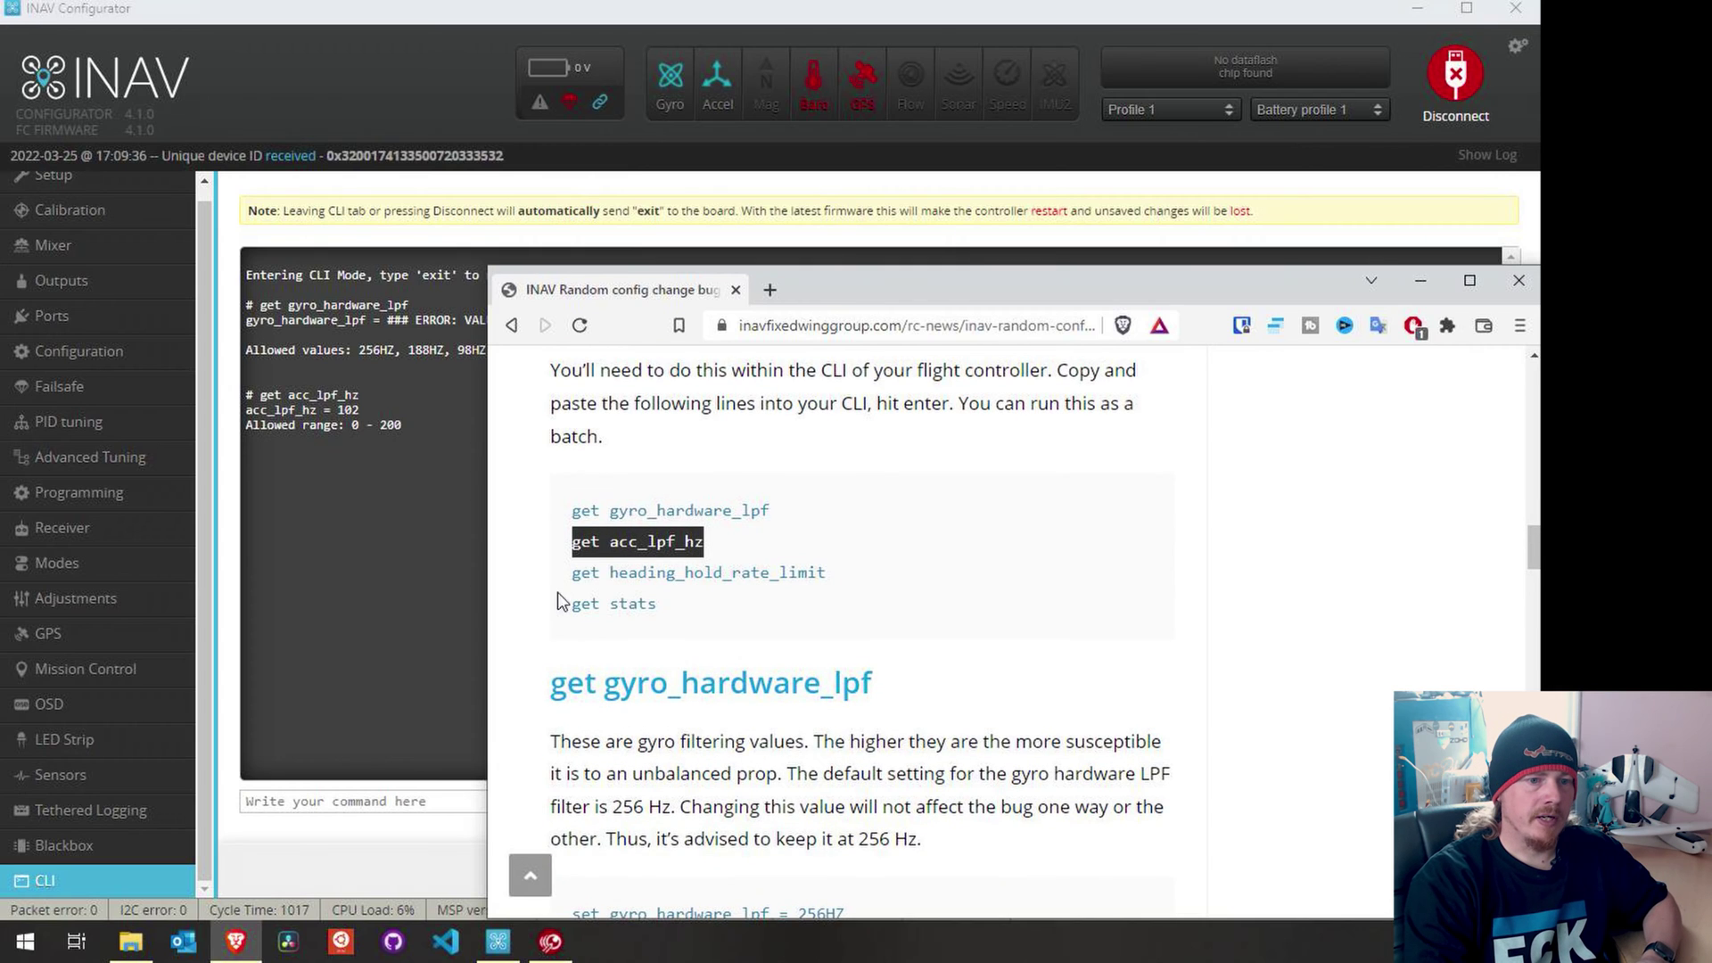
{"action": "left_click_drag", "start_coordinate": [575, 573], "coordinate": [829, 573]}
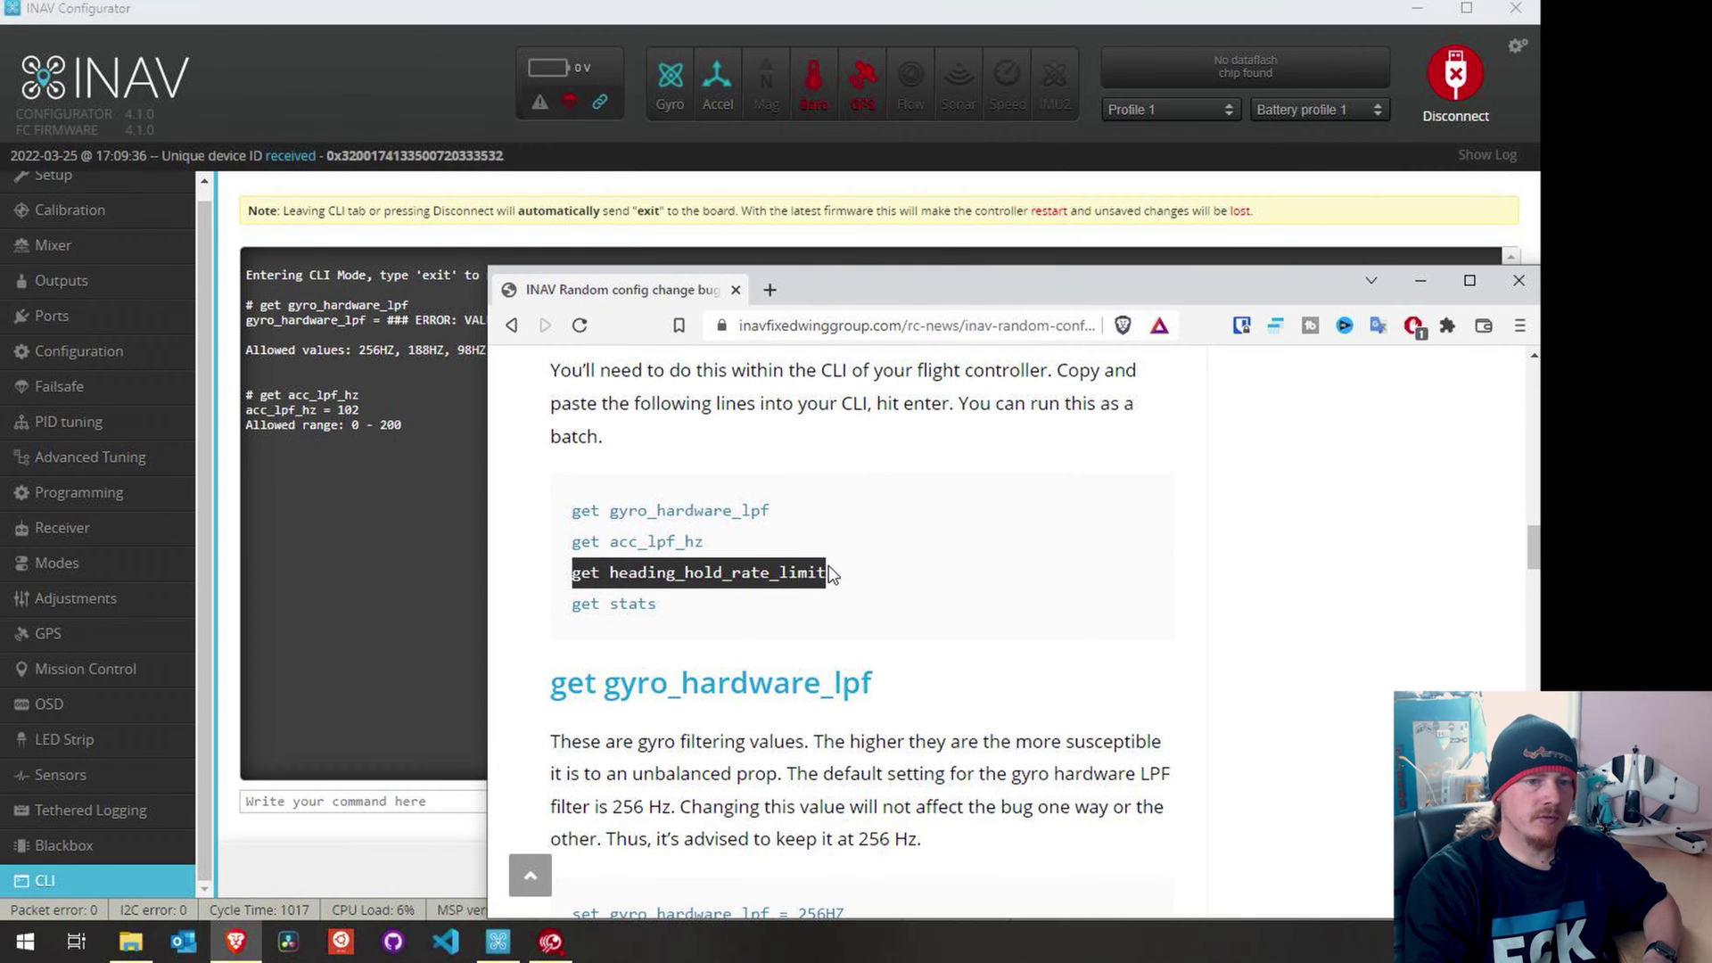
{"action": "left_click", "coordinate": [399, 801]}
{"action": "key", "text": "ctrl+v"}
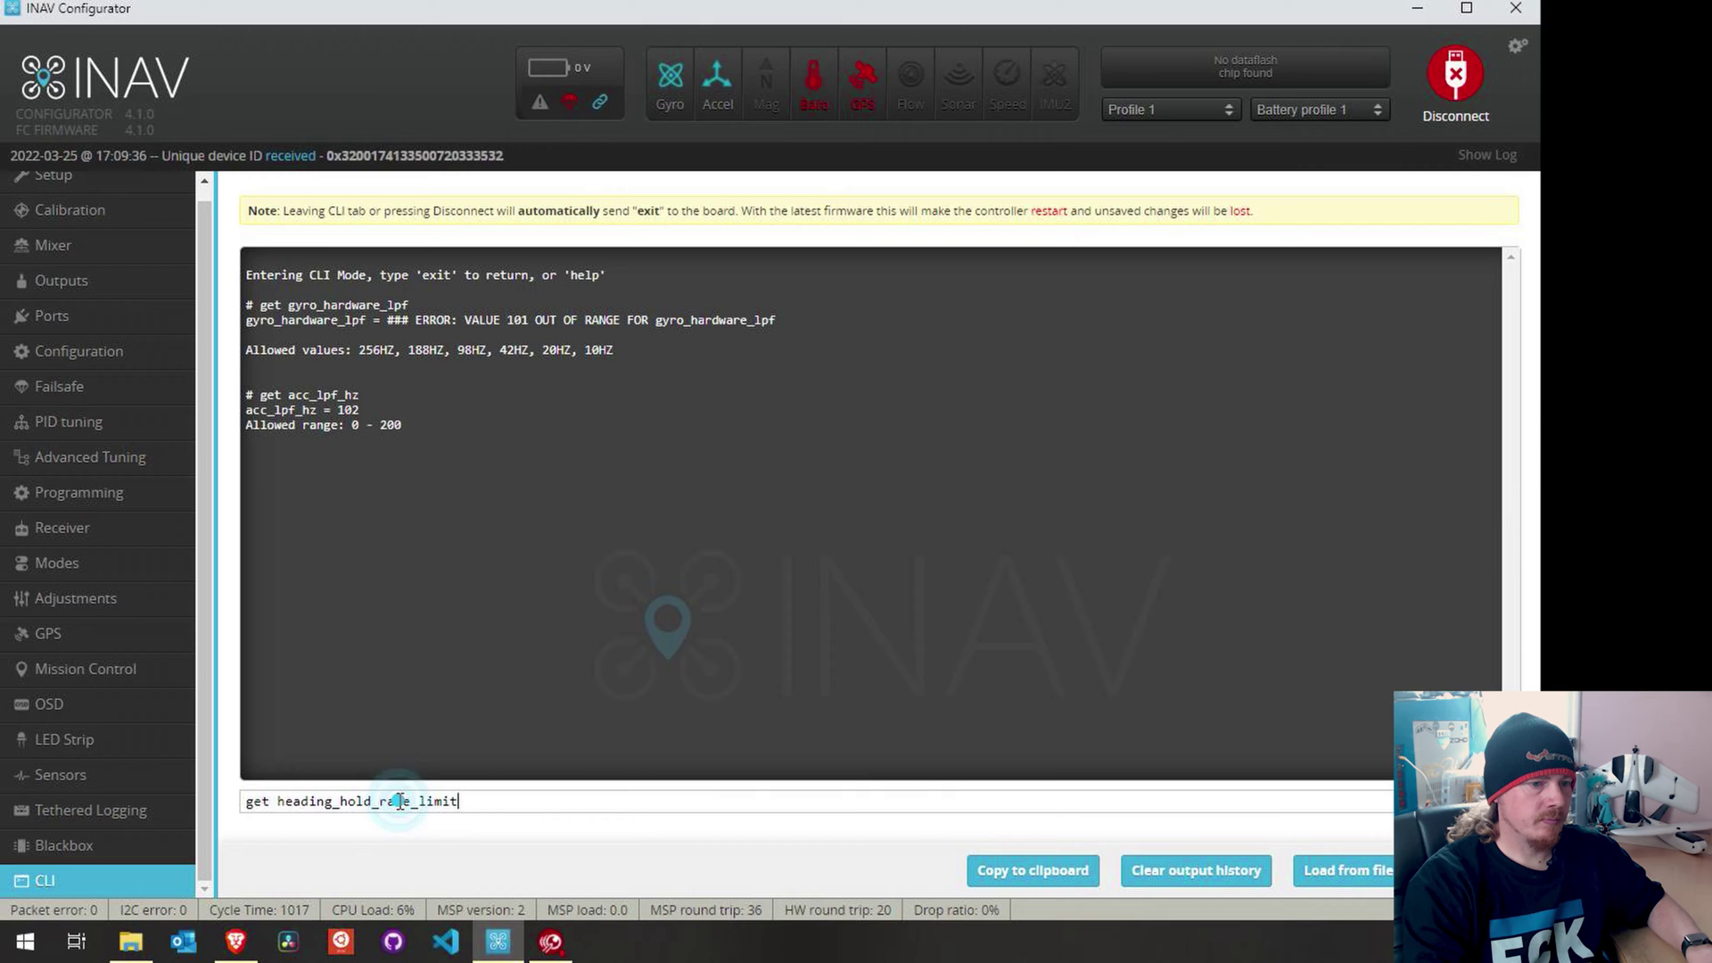
{"action": "key", "text": "Return"}
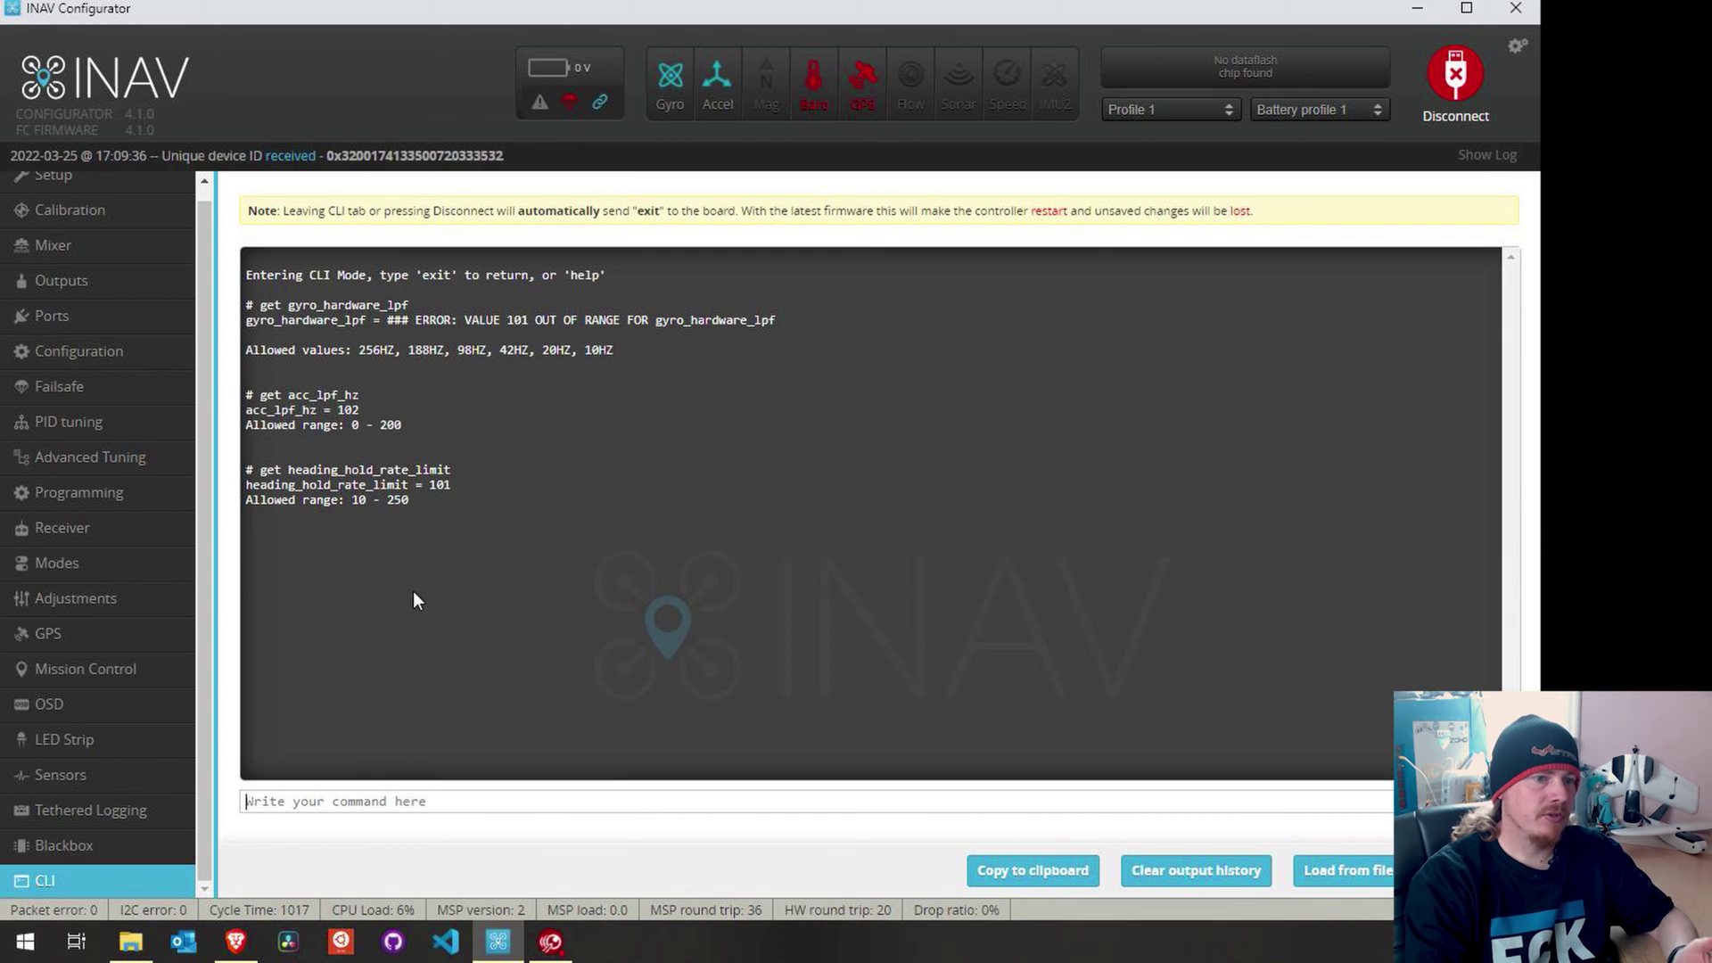
Scroll the article to its reset block: gyro_hardware_lpf 256HZ, acc_lpf_hz 15, heading_hold_rate_limit 90
{"action": "left_click", "coordinate": [248, 956]}
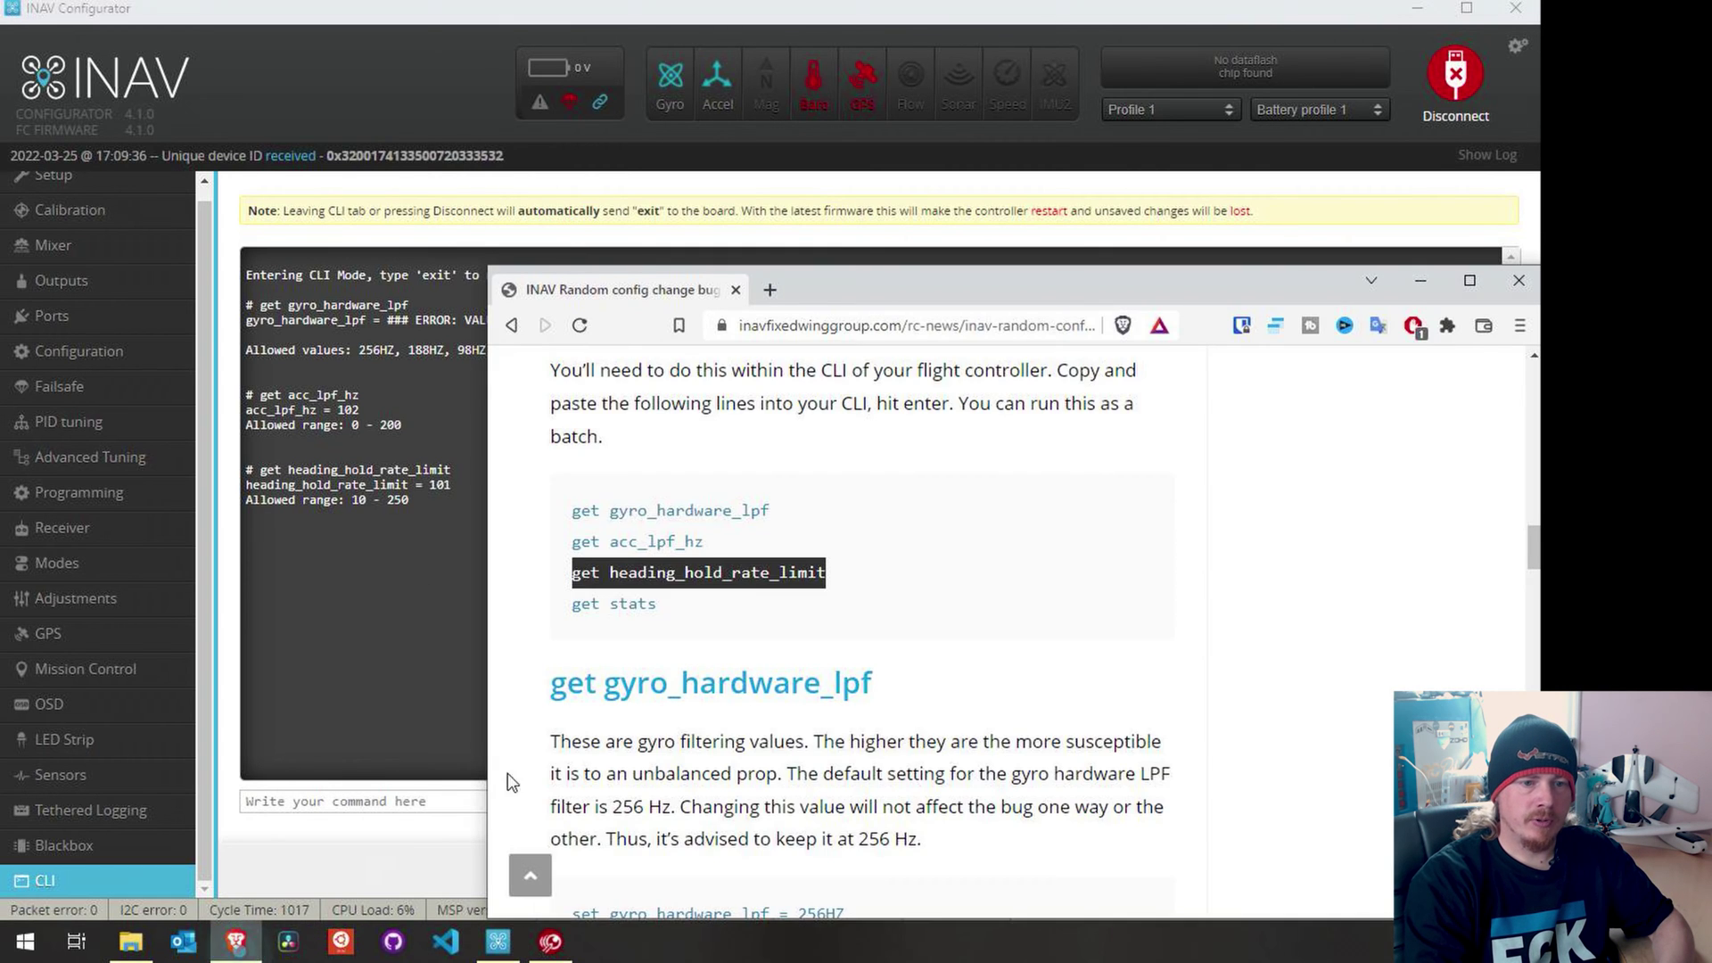
{"action": "scroll", "coordinate": [722, 626], "scroll_direction": "down", "scroll_amount": 8}
{"action": "scroll", "coordinate": [722, 626], "scroll_direction": "down", "scroll_amount": 2}
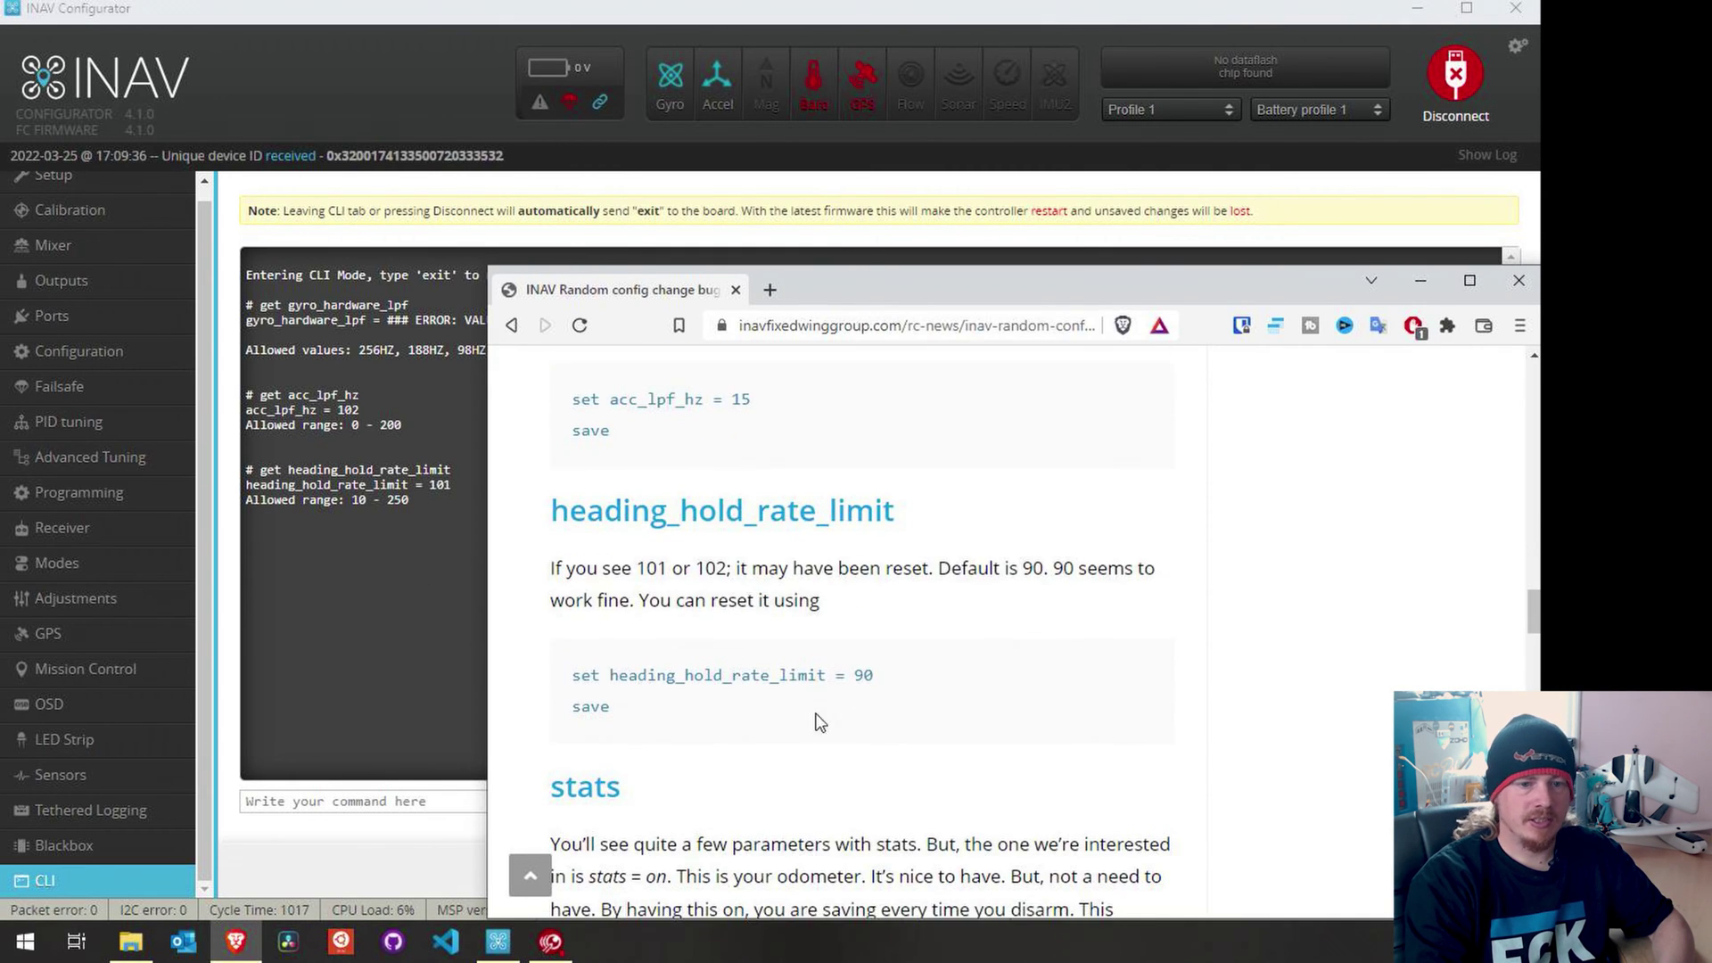
{"action": "scroll", "coordinate": [817, 642], "scroll_direction": "down", "scroll_amount": 1}
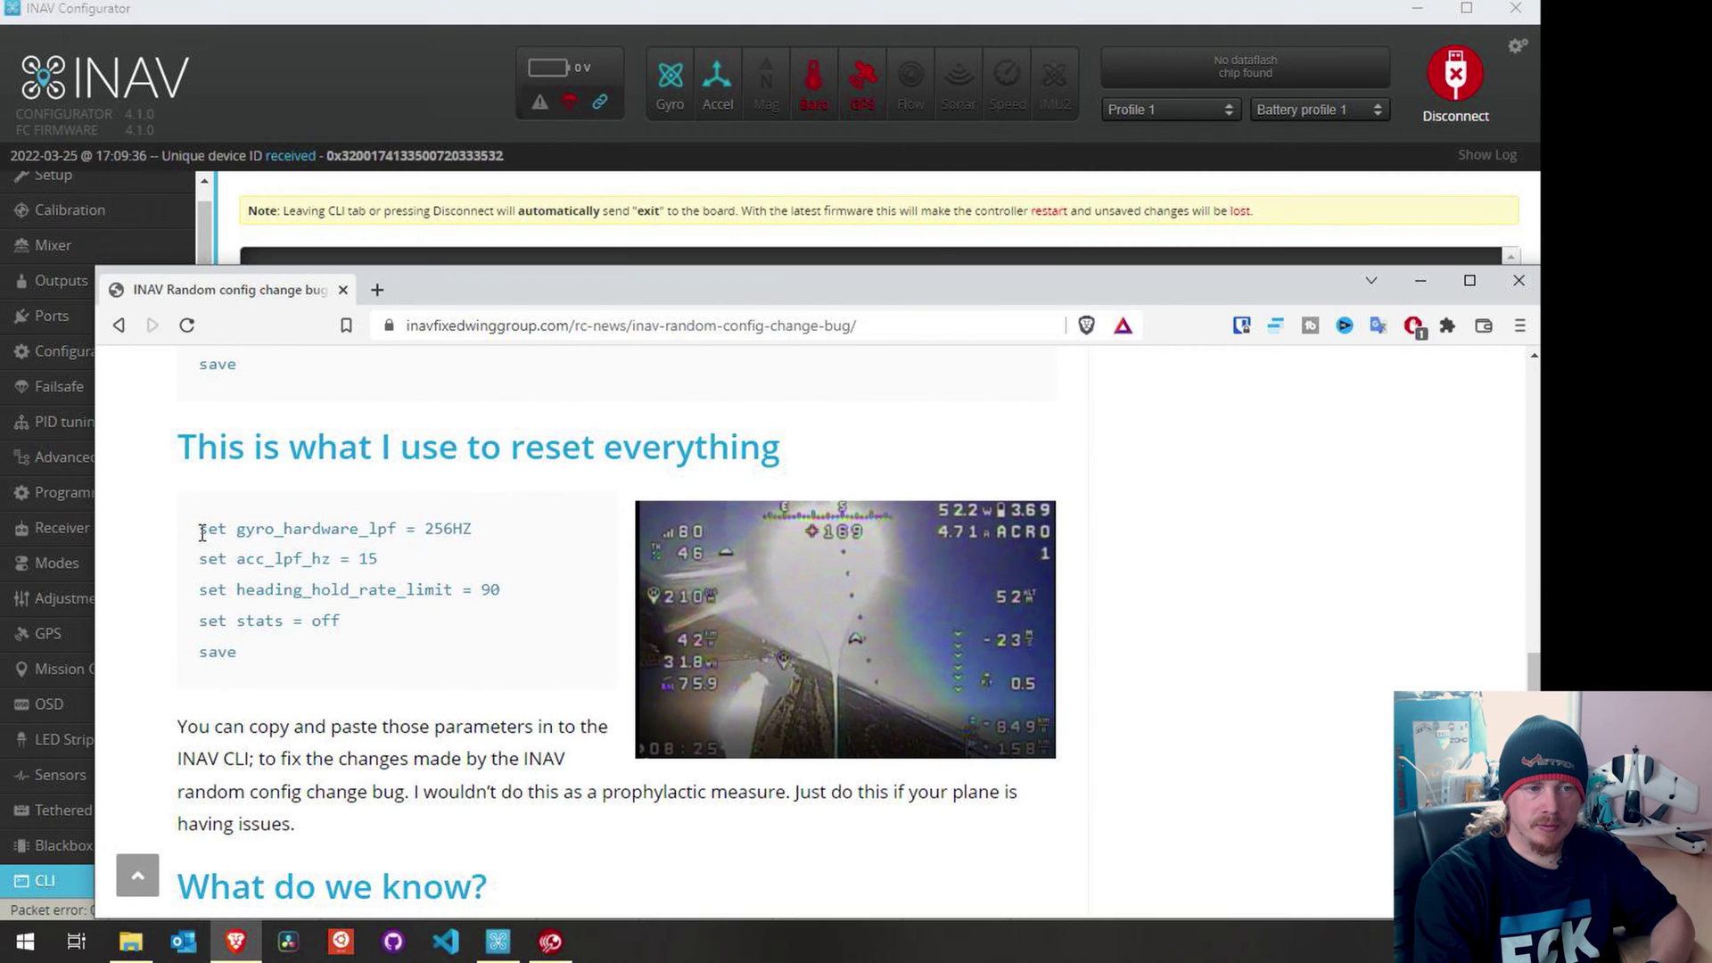
Run set gyro_hardware_lpf 256HZ, acc_lpf_hz 15, heading_hold_rate_limit 90 in the CLI, then save
{"action": "left_click_drag", "start_coordinate": [202, 533], "coordinate": [504, 599]}
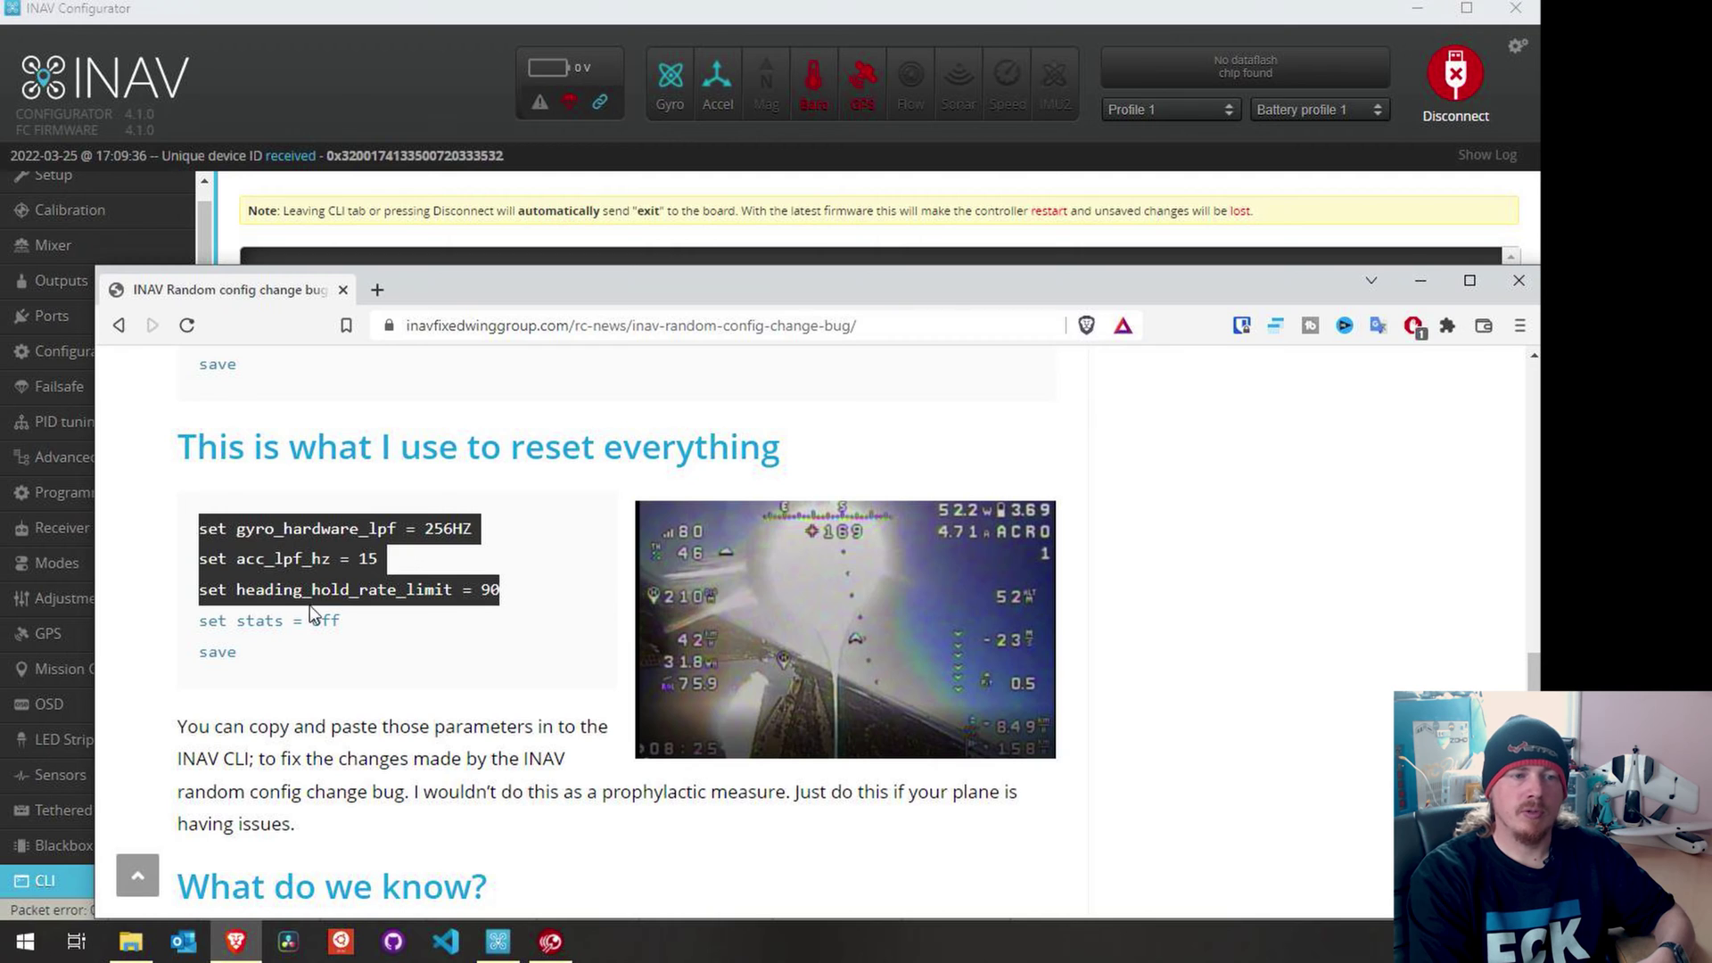
{"action": "right_click", "coordinate": [296, 544]}
{"action": "left_click", "coordinate": [349, 561]}
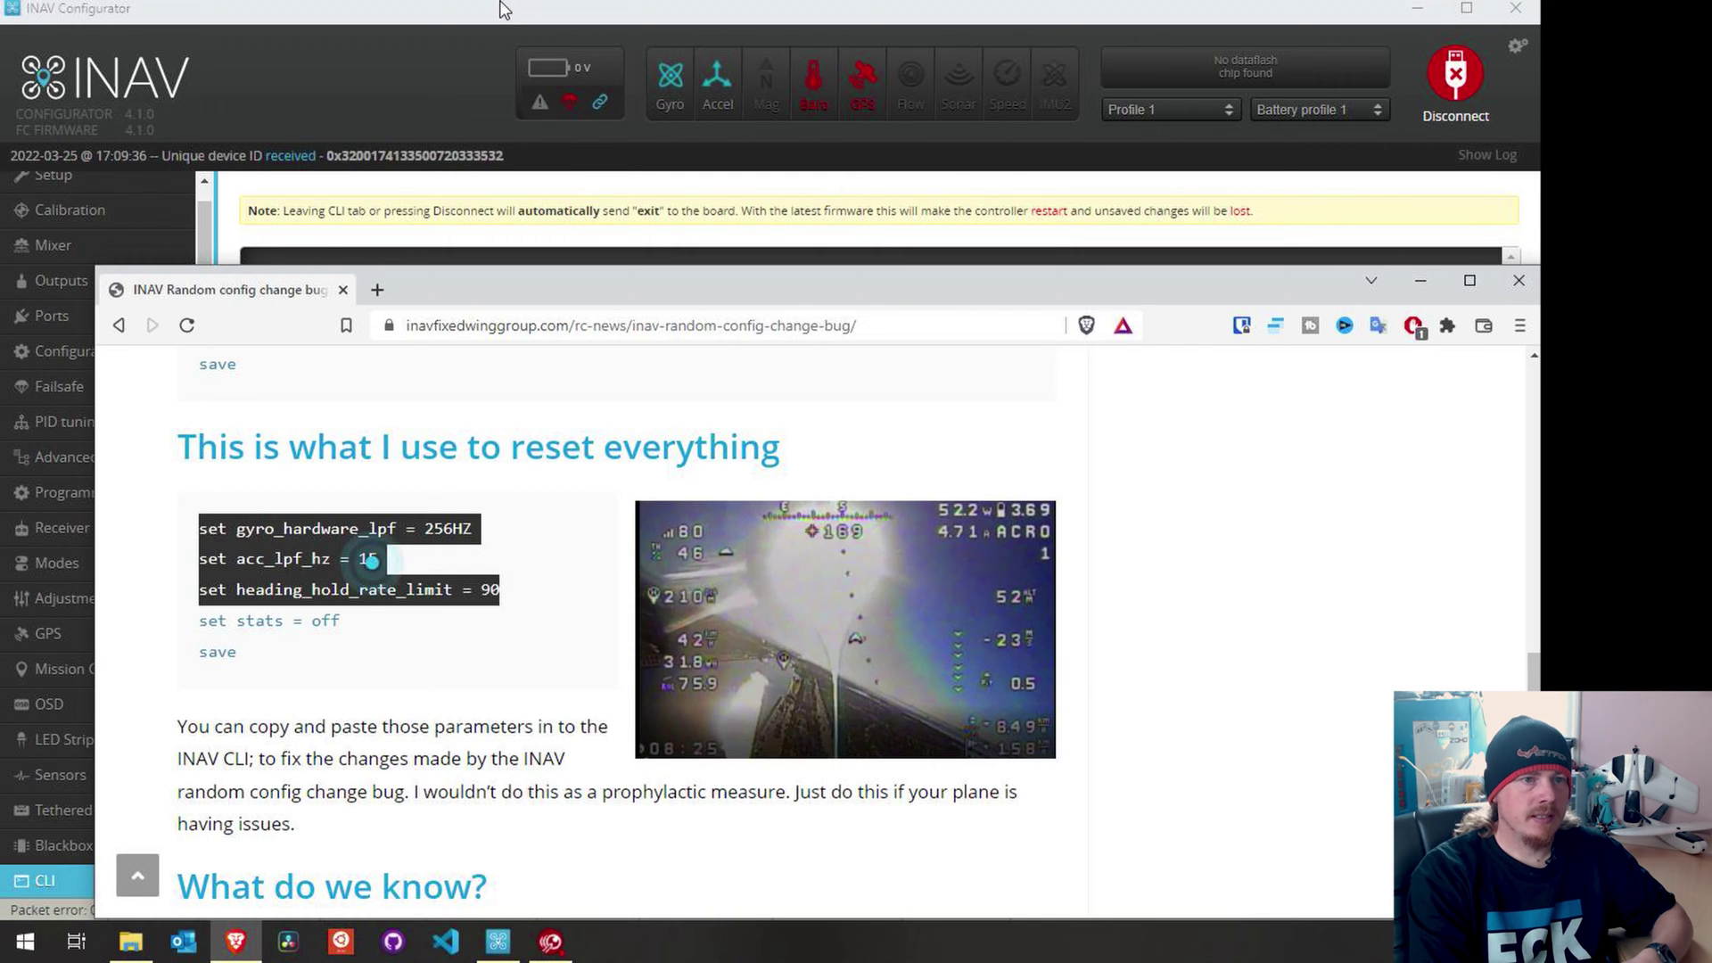
{"action": "key", "text": "alt+Tab"}
{"action": "key", "text": "ctrl+v"}
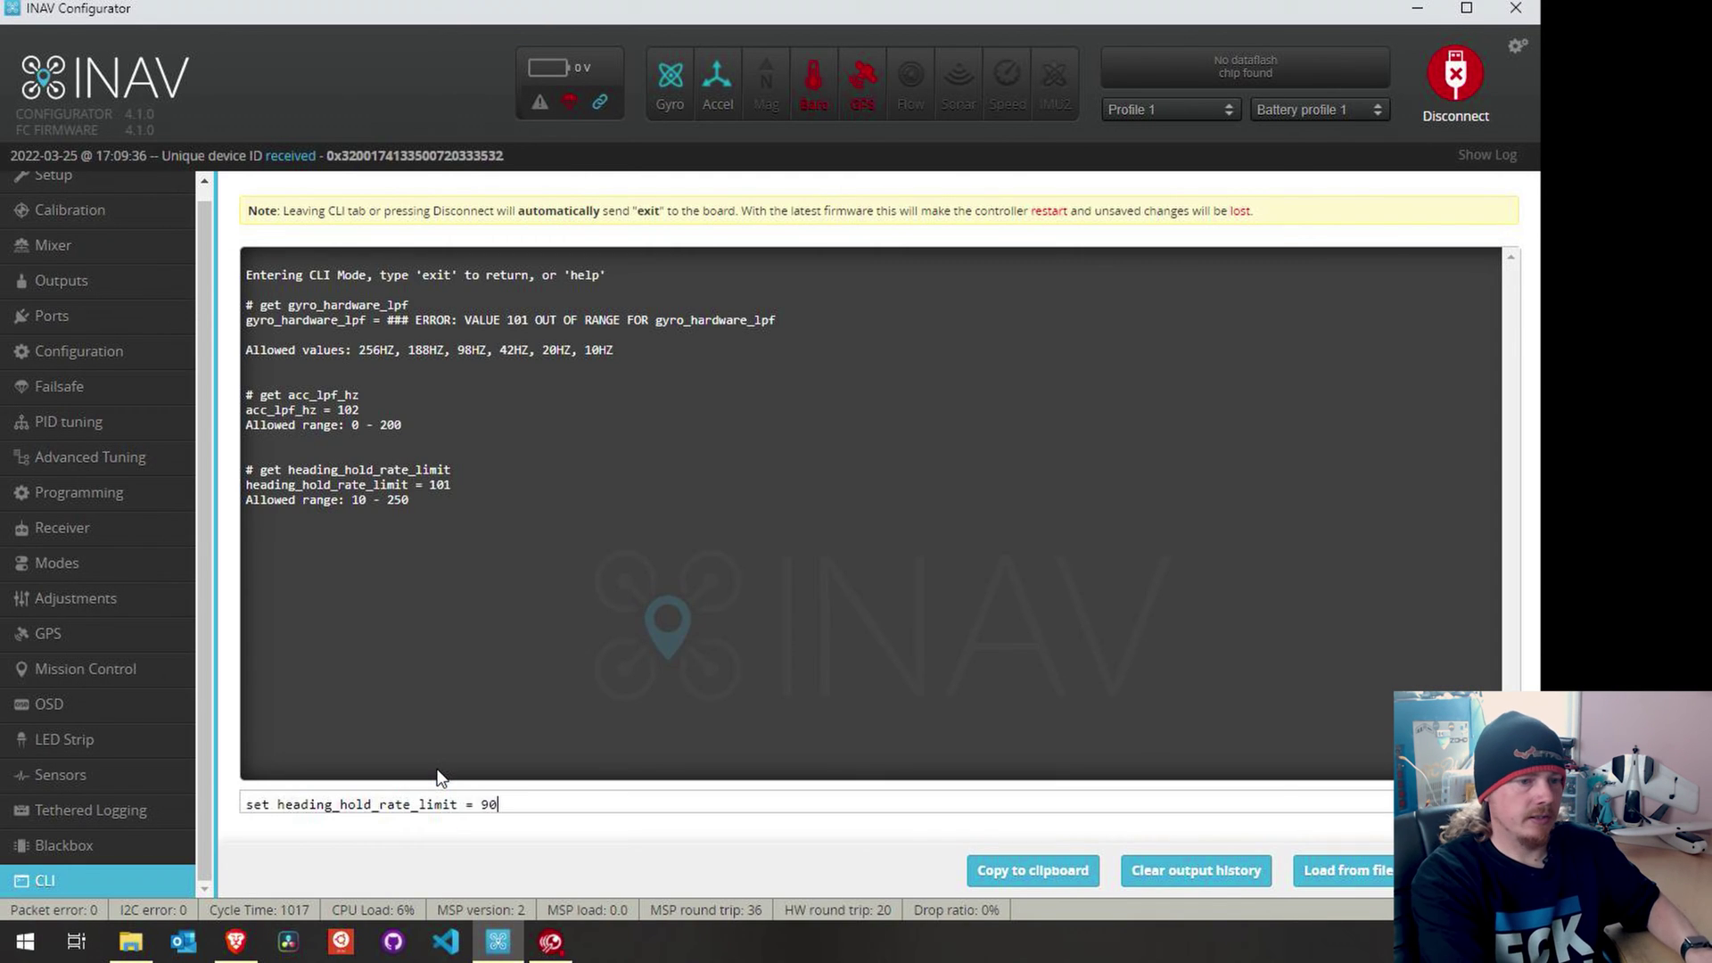
{"action": "key", "text": "Return"}
{"action": "type", "text": "sav"}
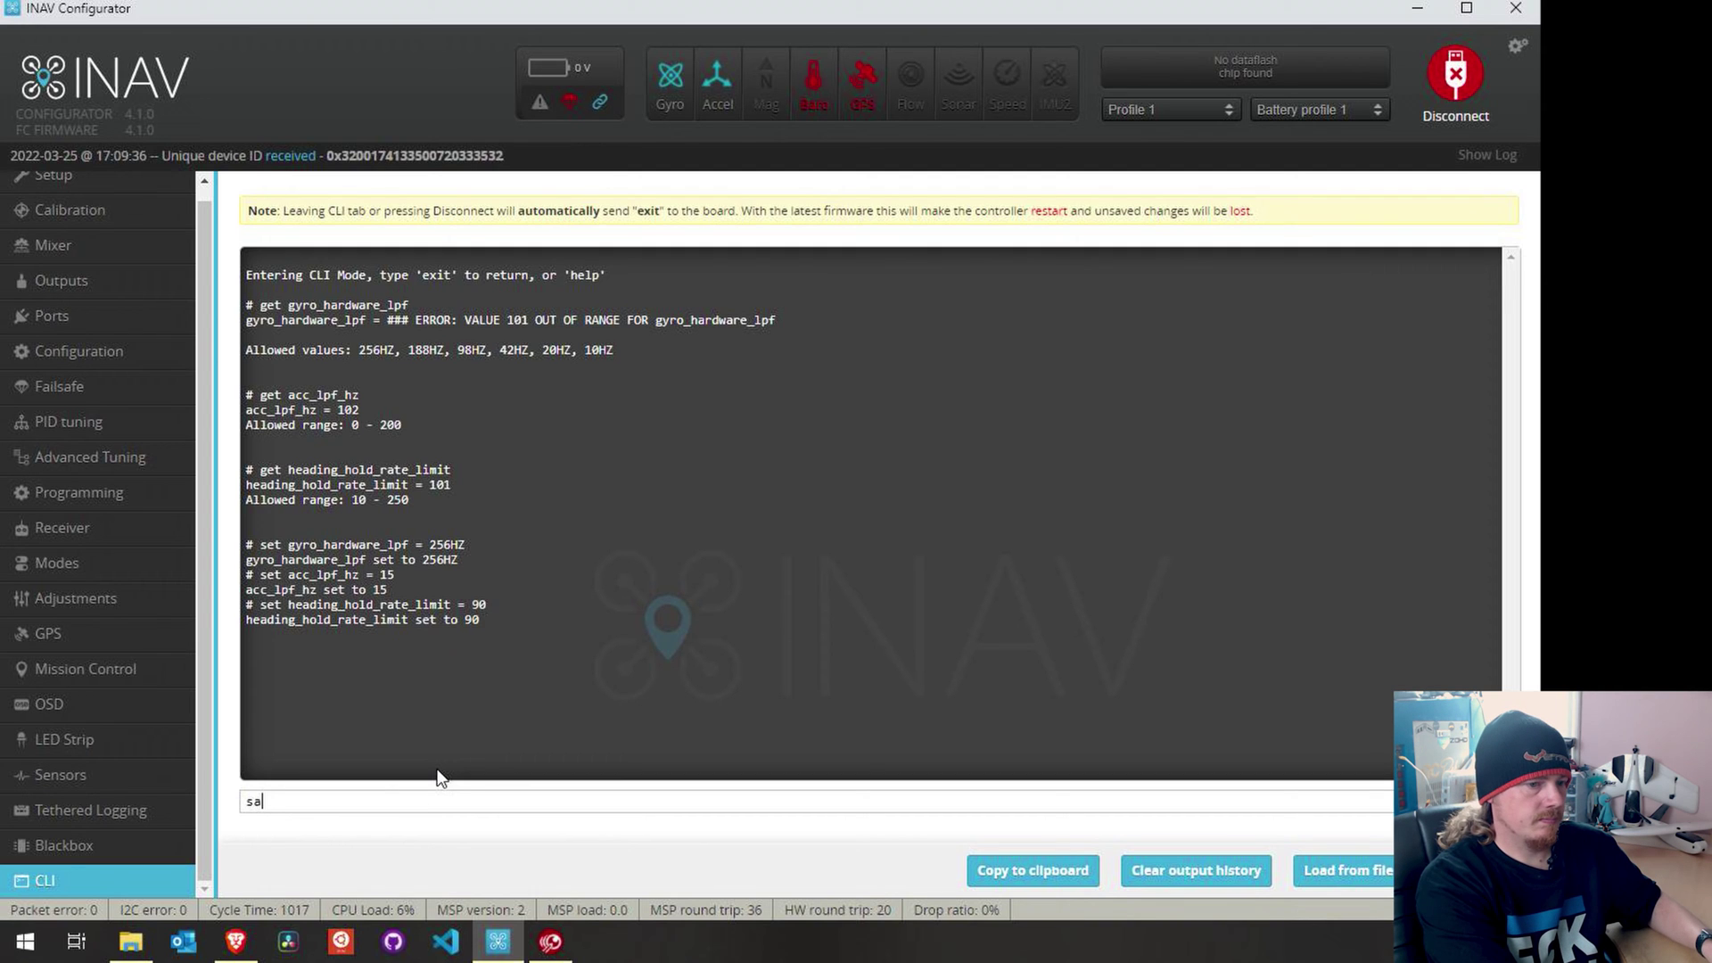
{"action": "type", "text": "e"}
{"action": "key", "text": "Return"}
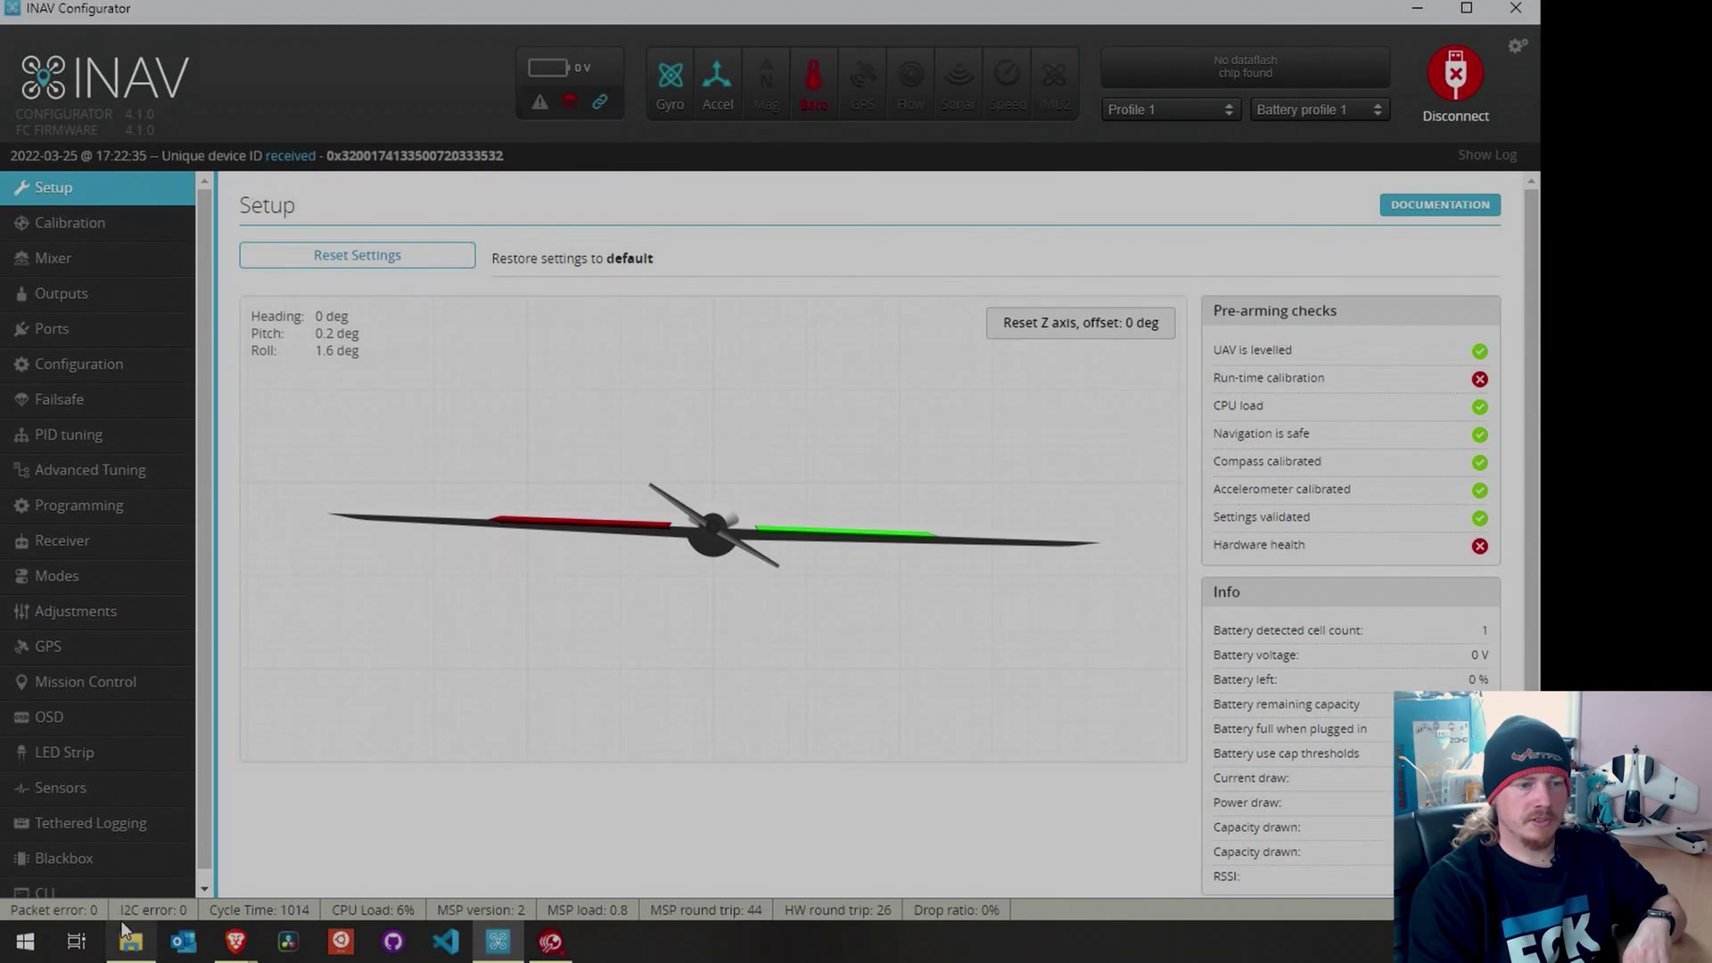
Run status in the CLI and highlight the gyro_hardware_lpf 101 error and HWFAIL flag
{"action": "left_click", "coordinate": [131, 892]}
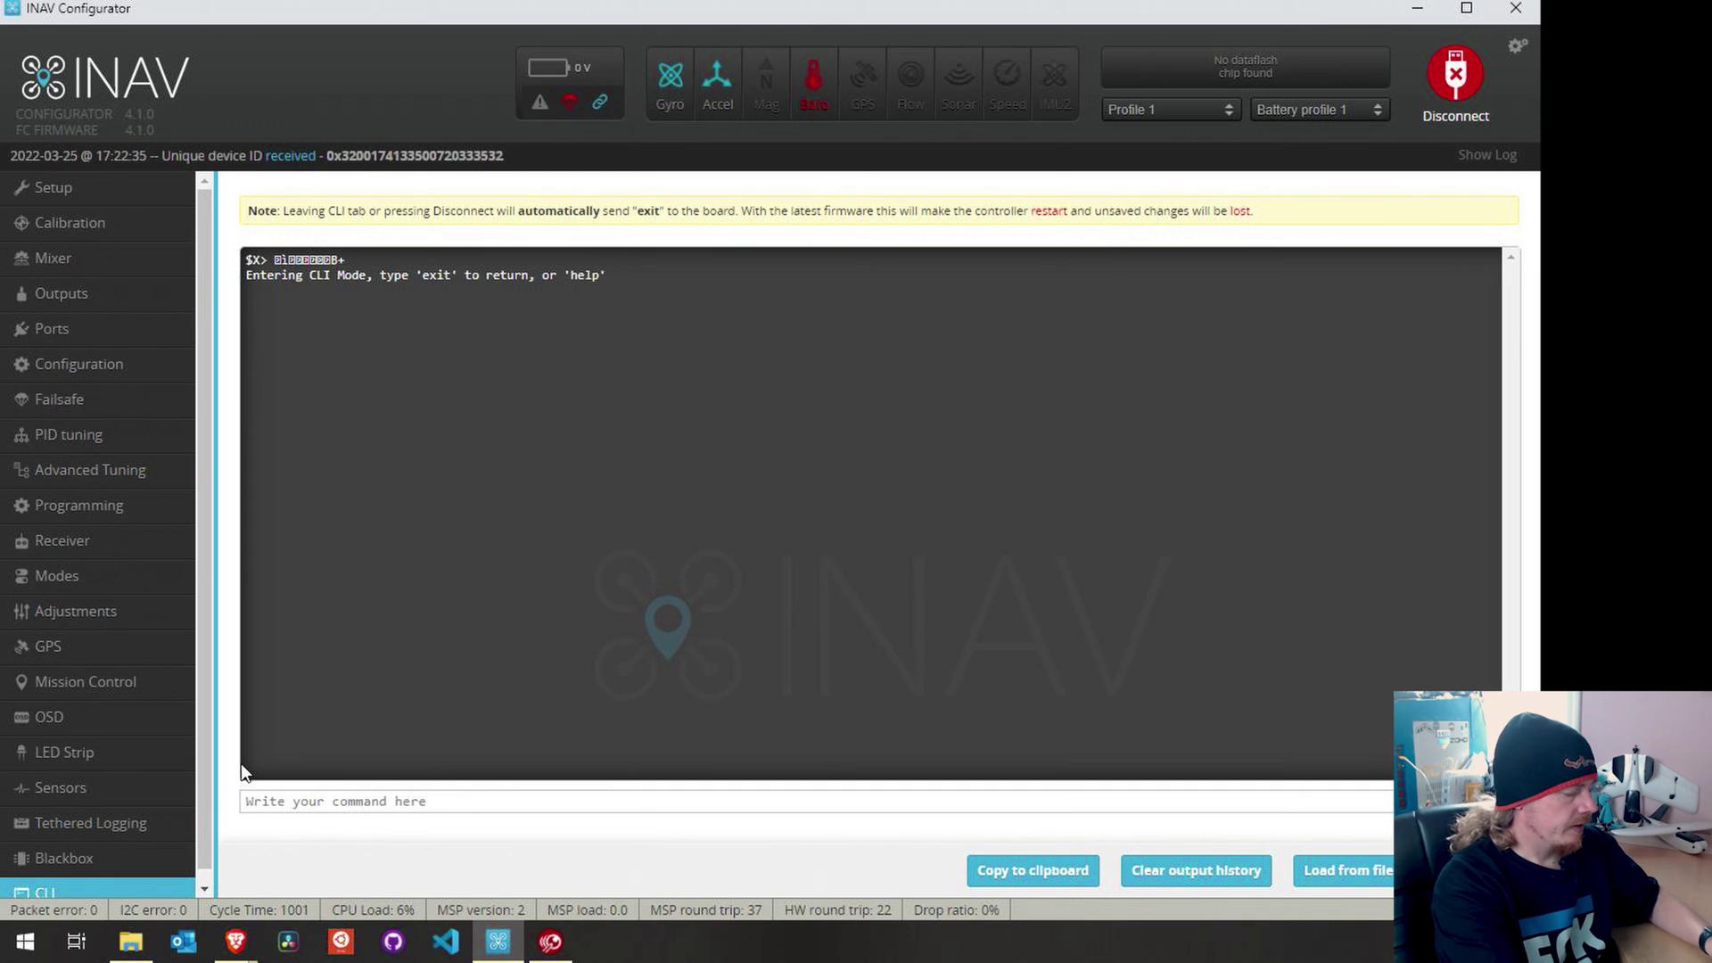
{"action": "type", "text": "stat"}
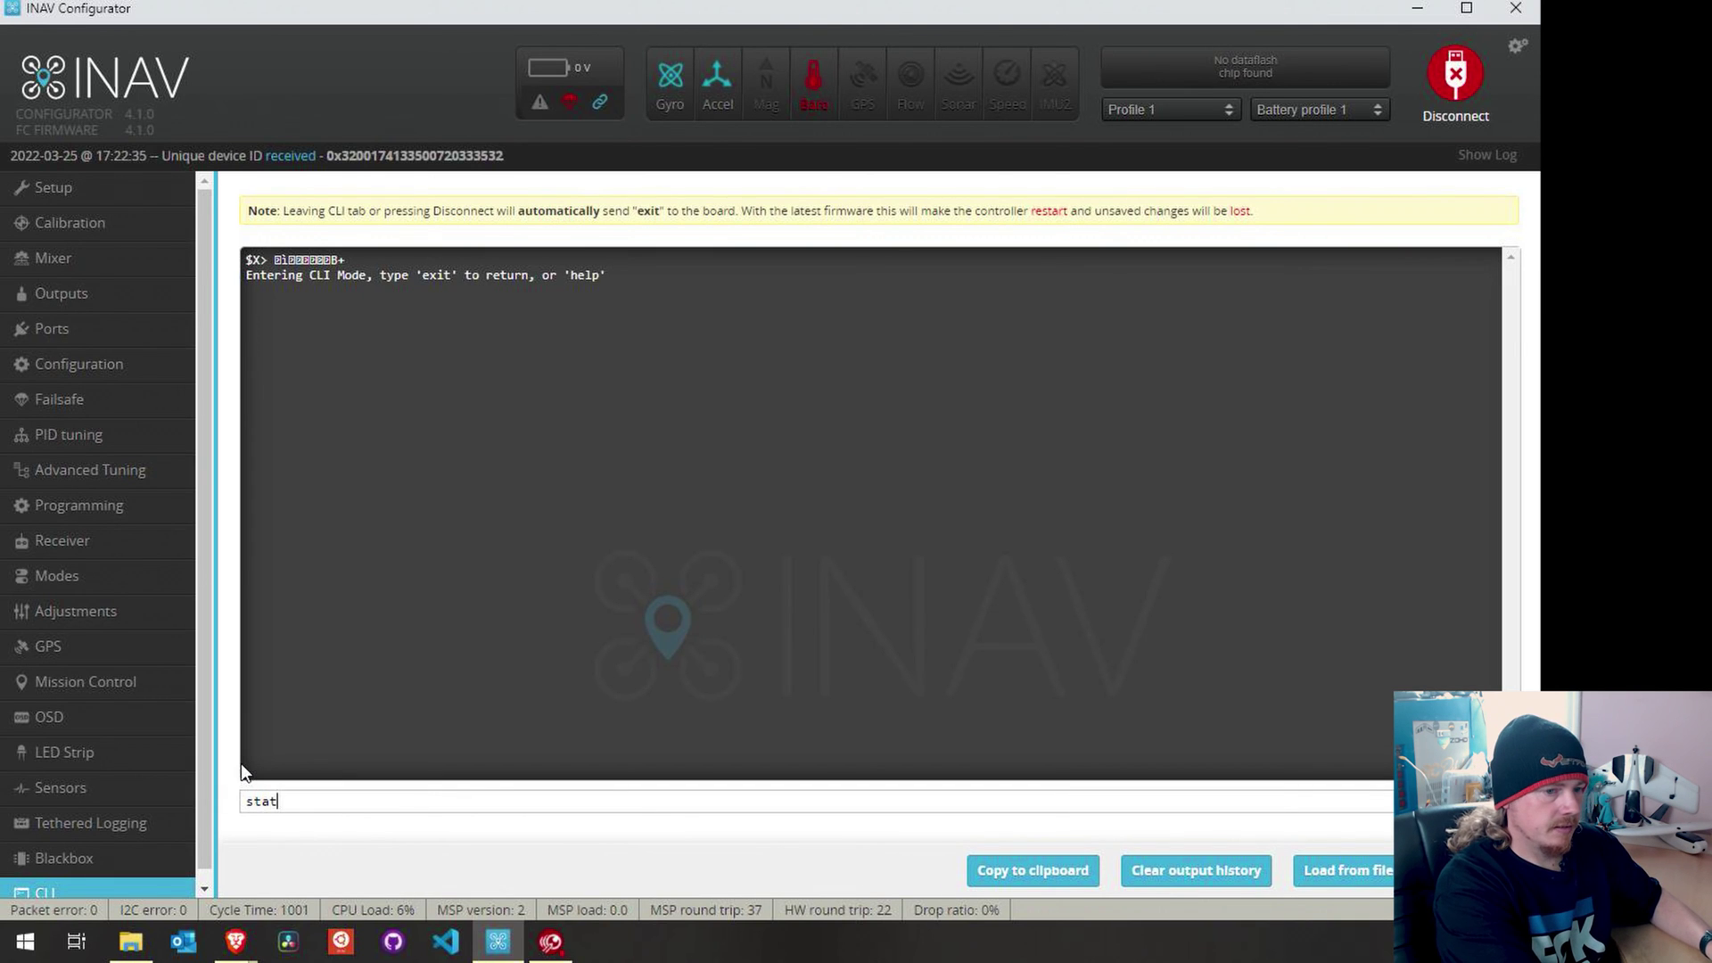
{"action": "type", "text": "us"}
{"action": "key", "text": "Return"}
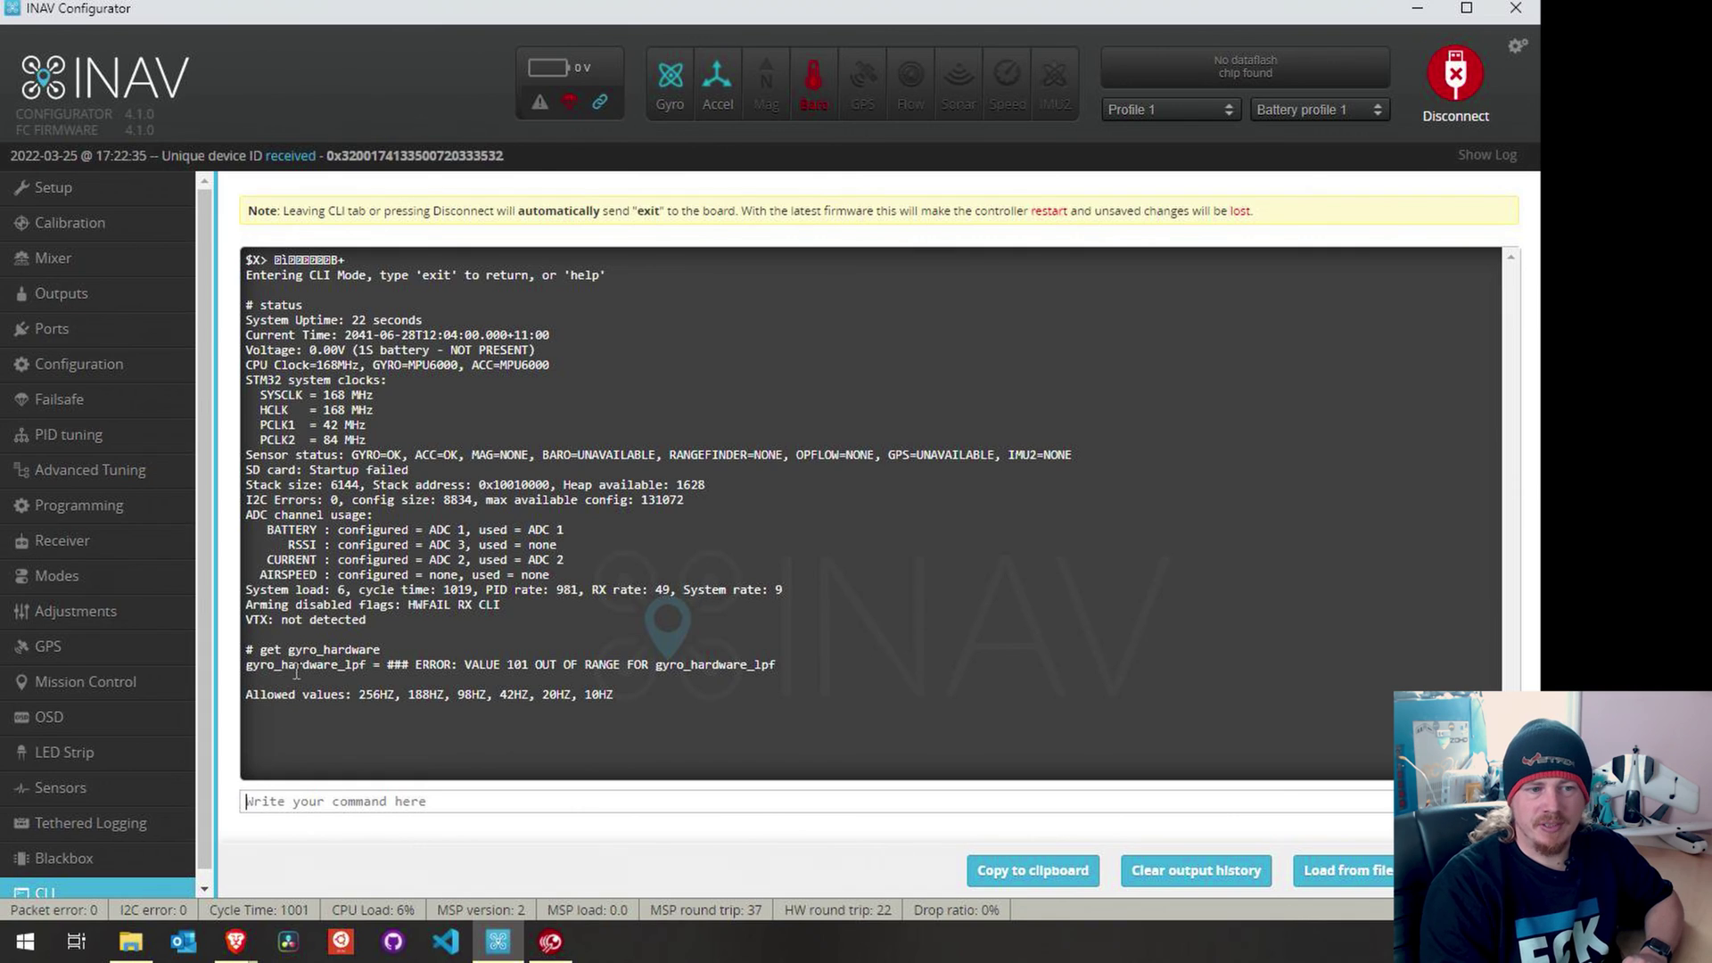
{"action": "left_click_drag", "start_coordinate": [246, 664], "coordinate": [352, 665]}
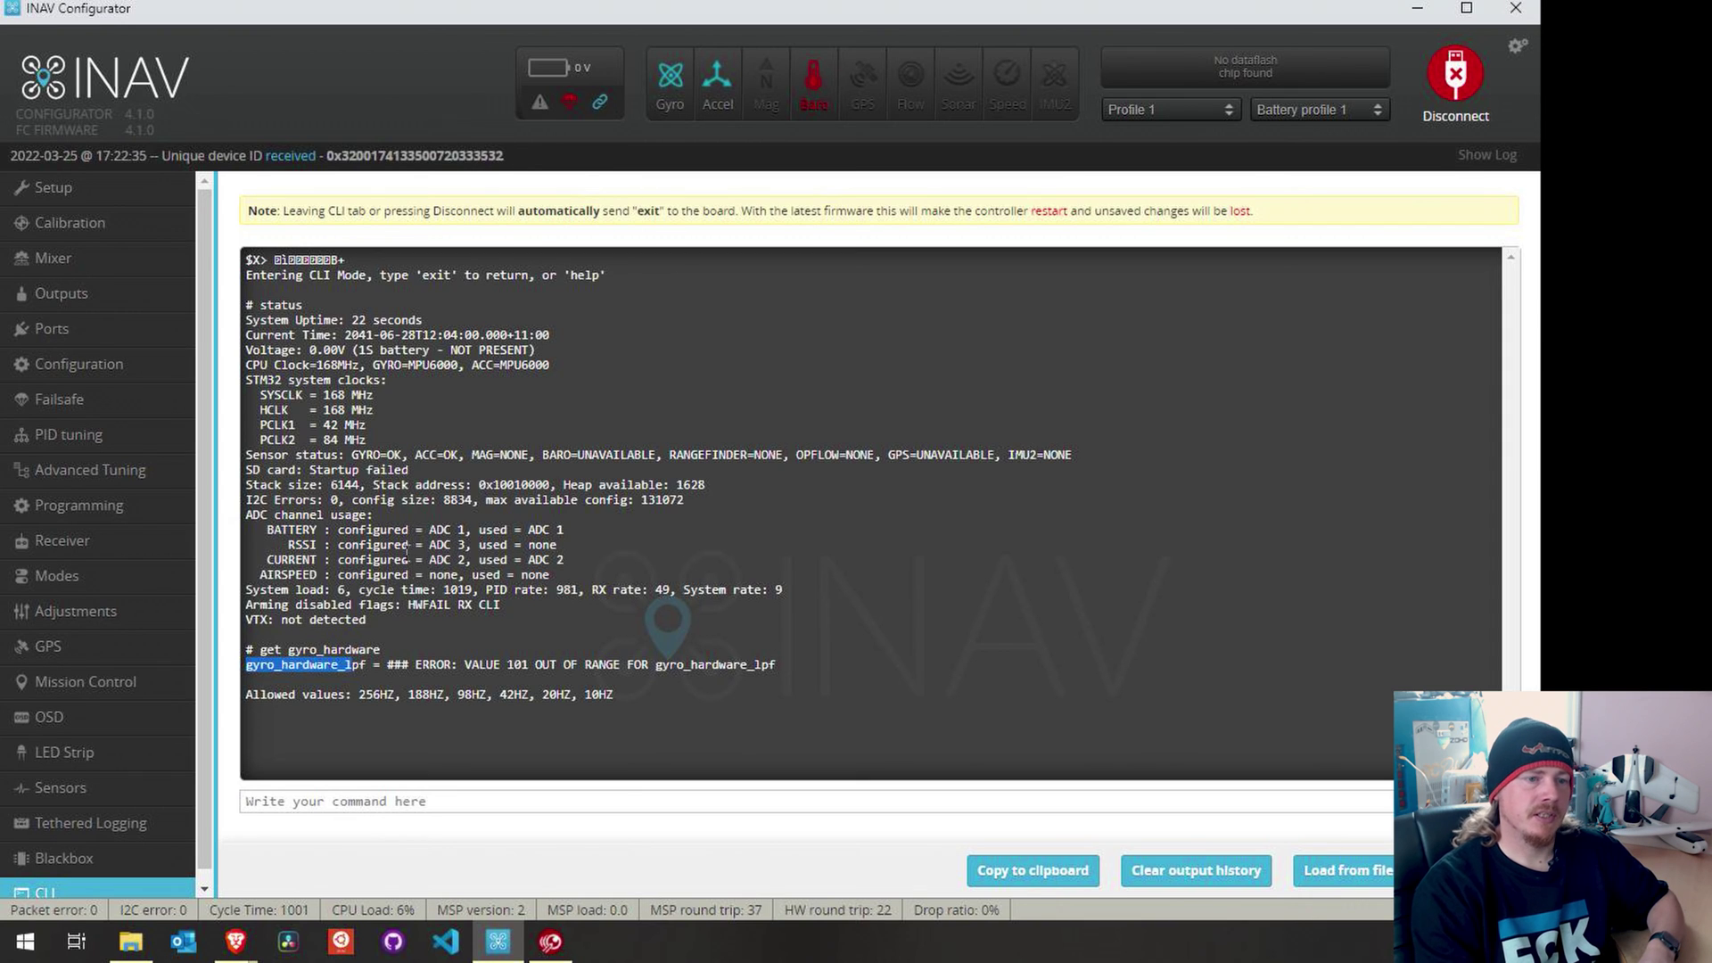
{"action": "left_click_drag", "start_coordinate": [409, 604], "coordinate": [444, 605]}
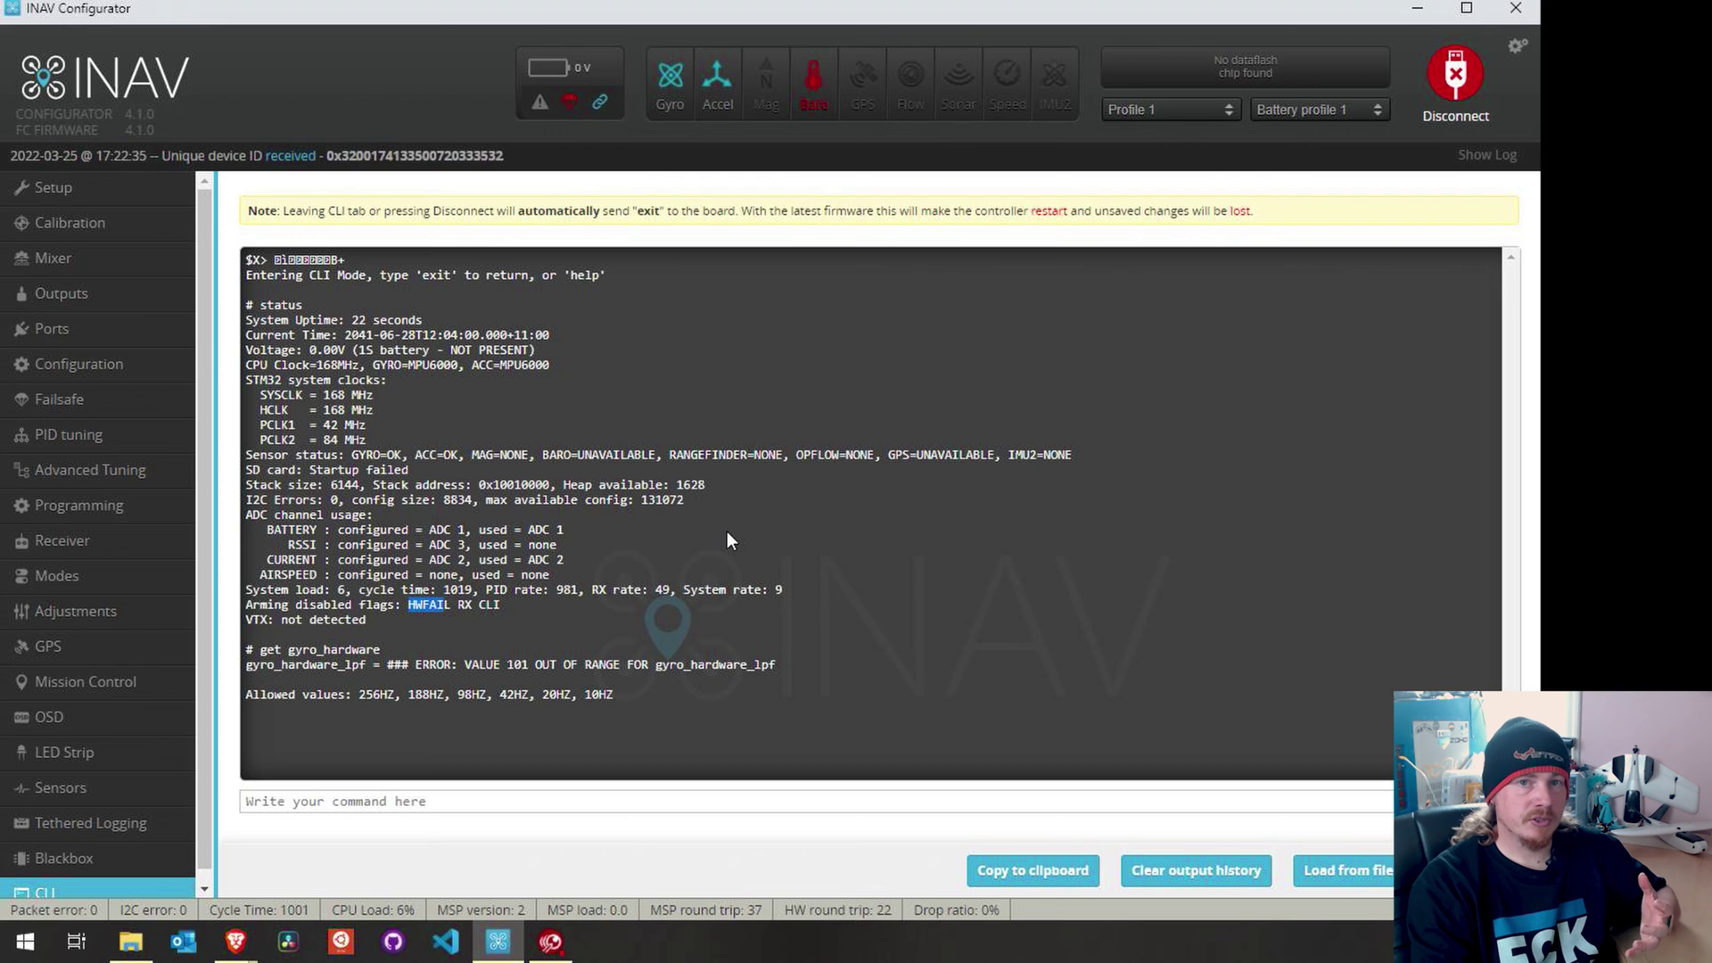
{"action": "key", "text": "alt+Tab"}
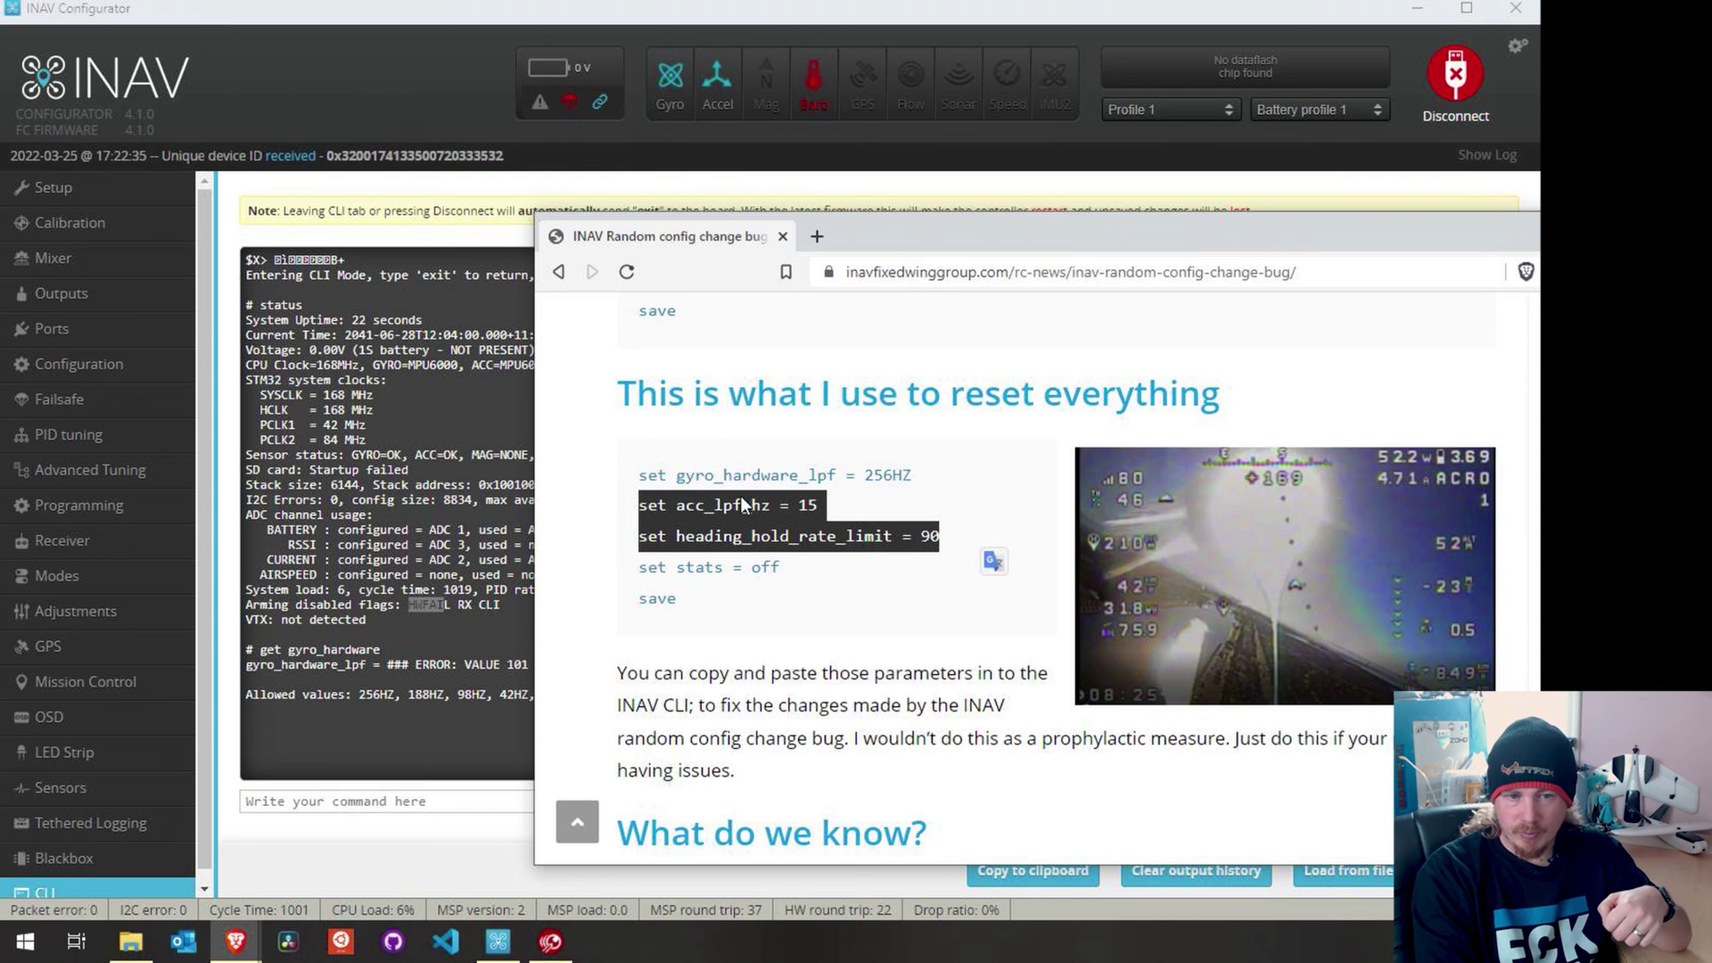
Select the article's lines from 'set gyro_hardware_lpf = 256HZ' to 'set heading_hold_rate_limit = 90'
{"action": "left_click_drag", "start_coordinate": [638, 481], "coordinate": [963, 551]}
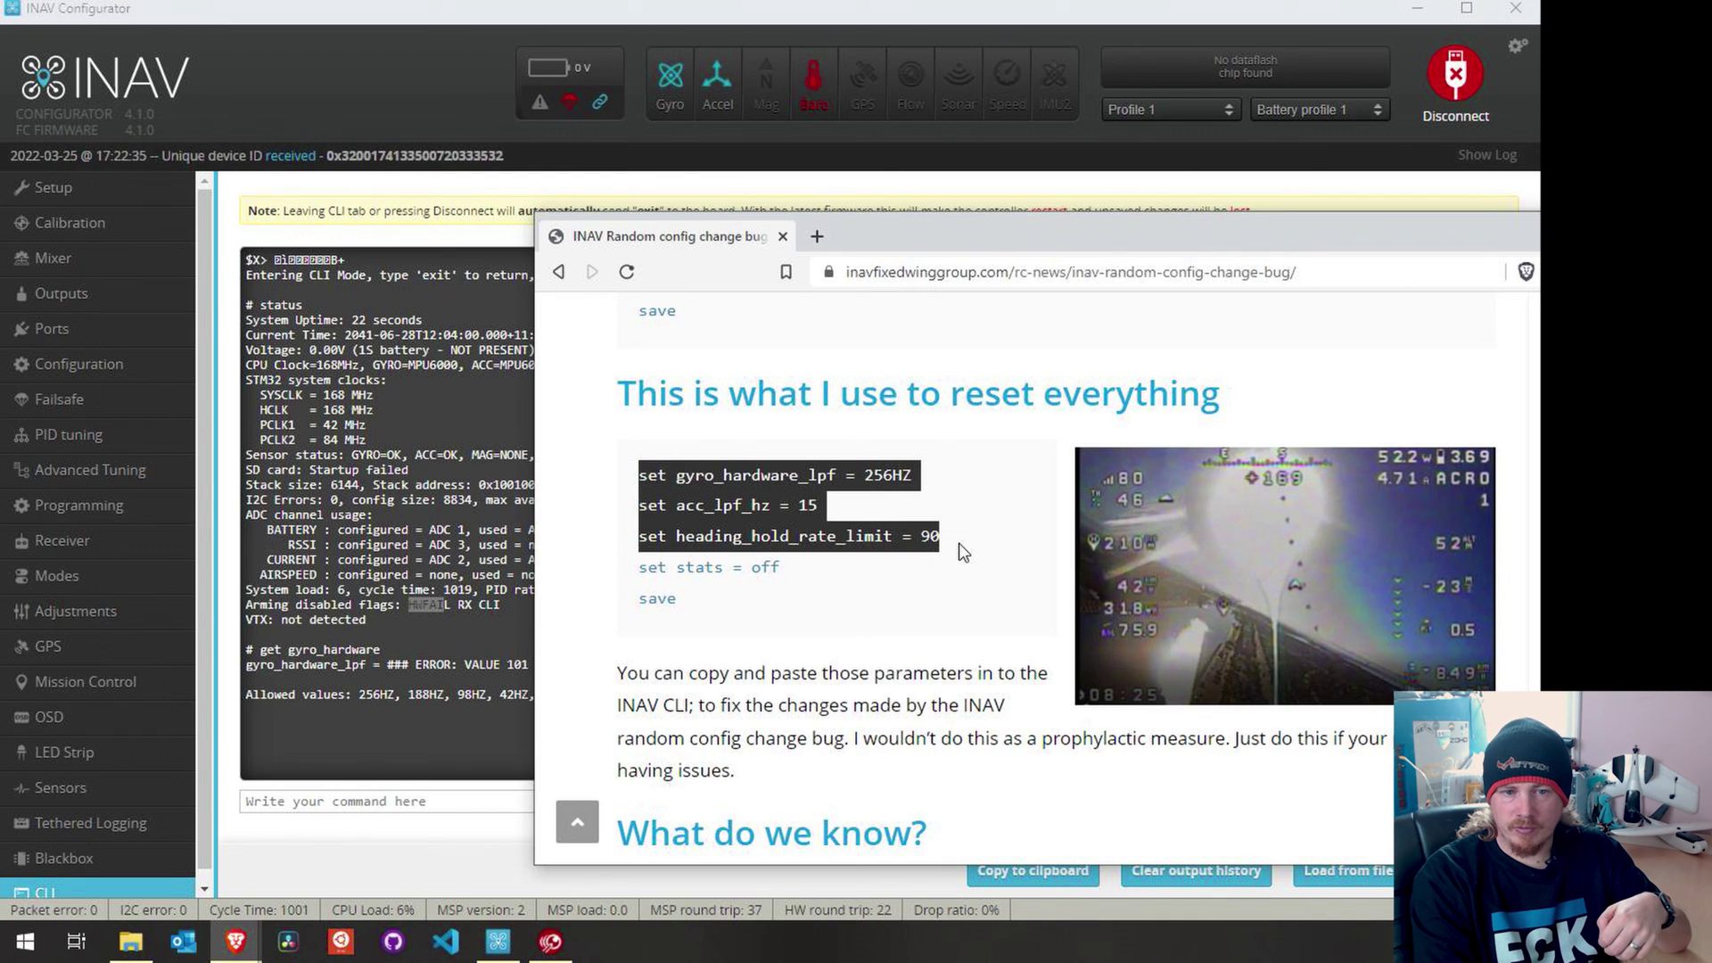